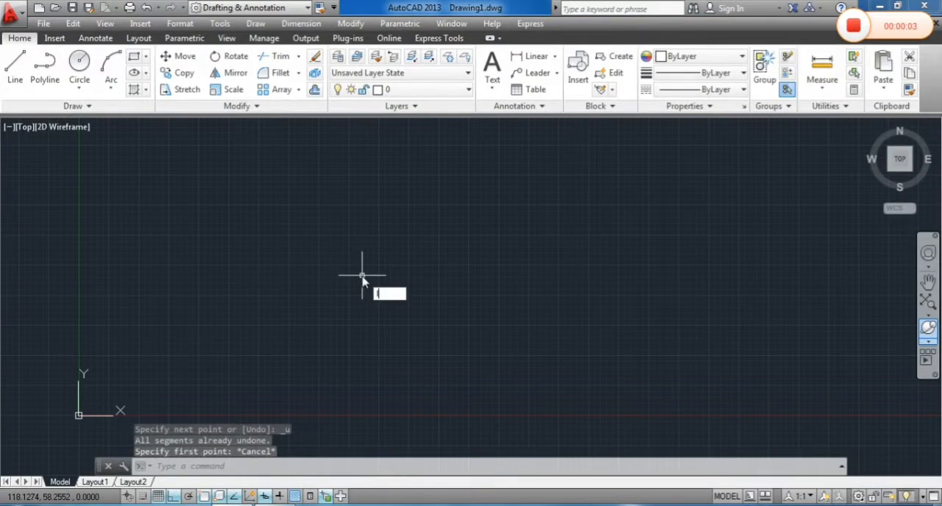
Draw three connected lines for the plate outline: 125 to the right, 50 down and 125 back to the left
{"action": "key", "text": "Return"}
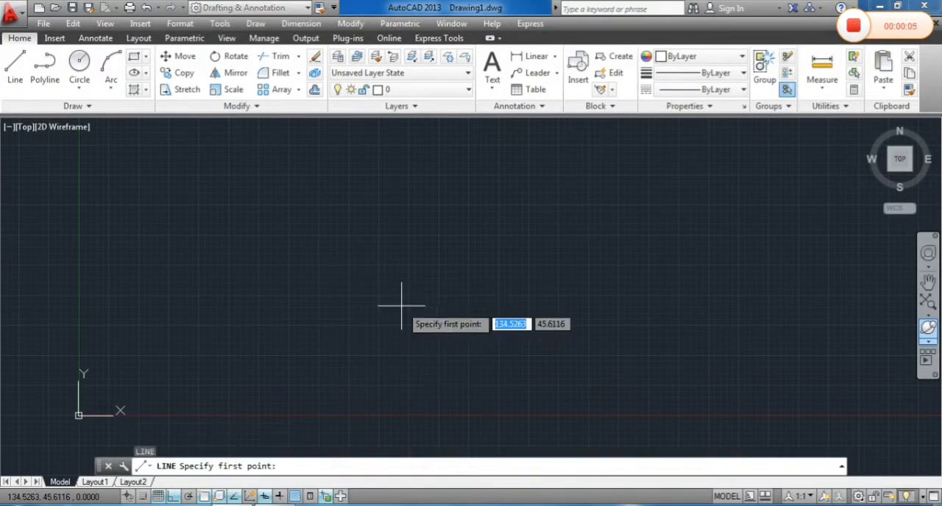
{"action": "left_click", "coordinate": [212, 257]}
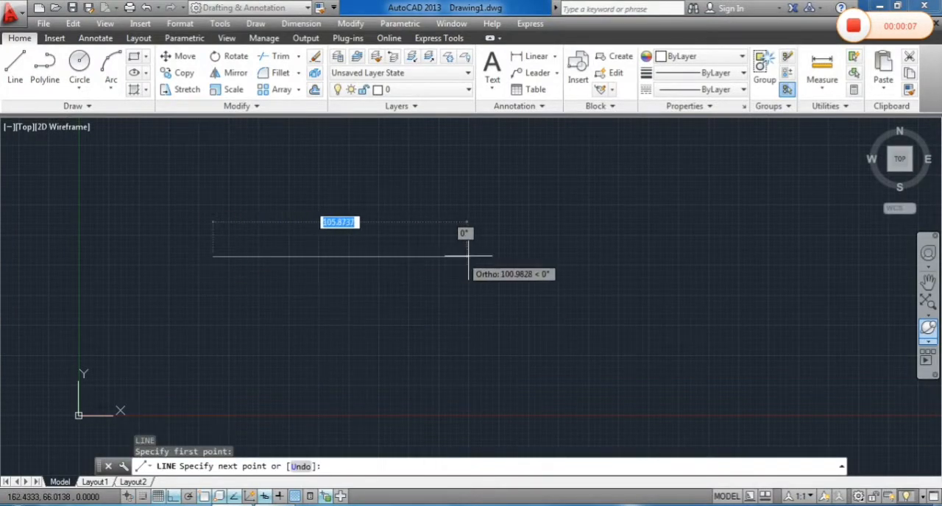
{"action": "type", "text": "12"}
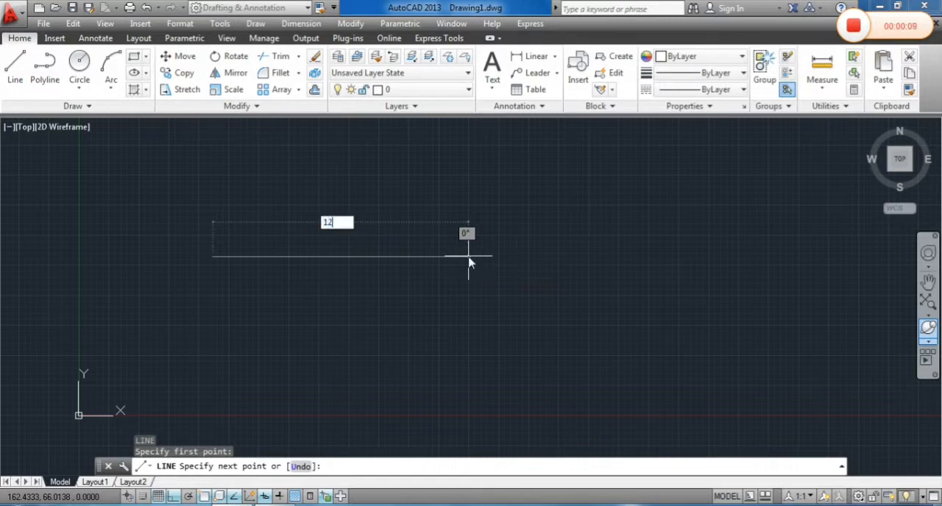
{"action": "type", "text": "5"}
{"action": "key", "text": "Return"}
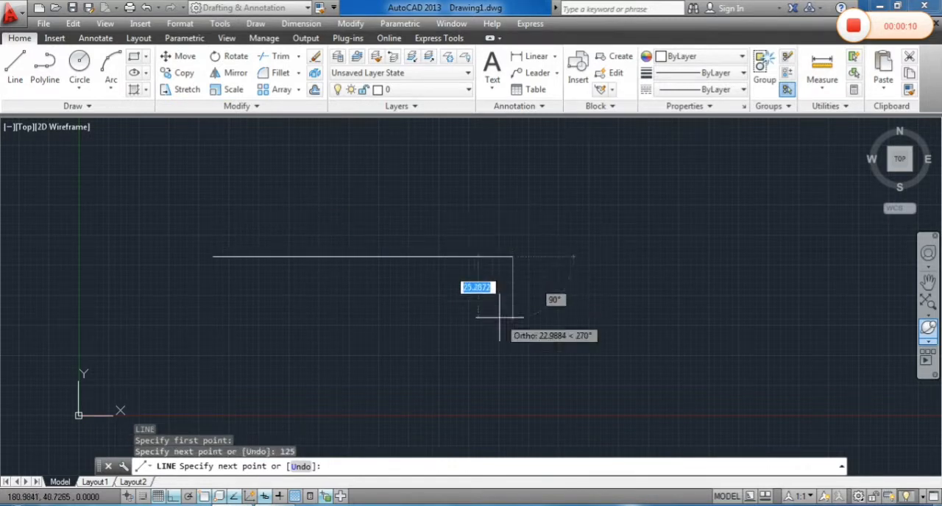
{"action": "type", "text": "50"}
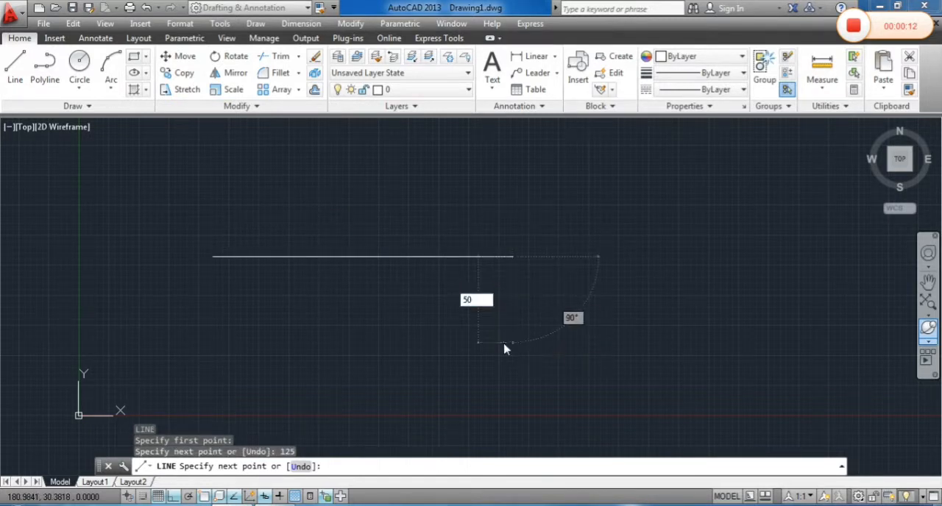
{"action": "key", "text": "Return"}
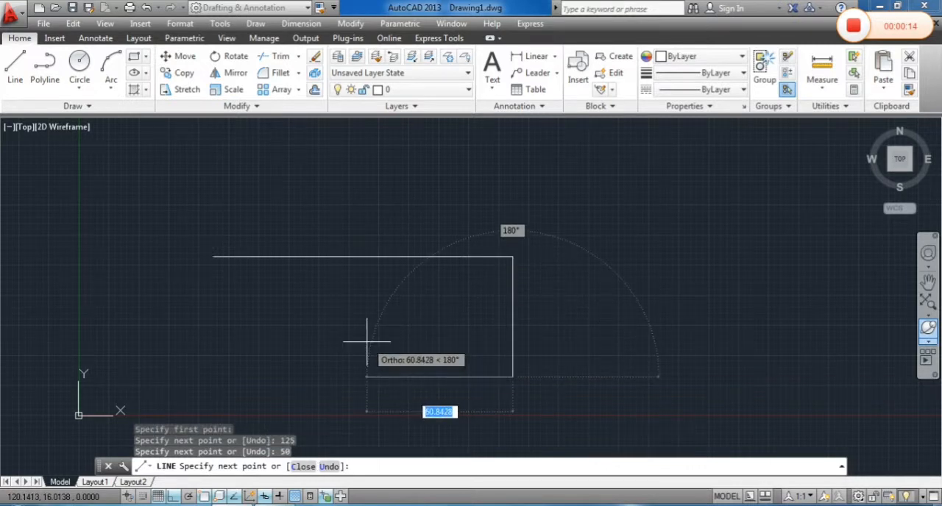
{"action": "type", "text": "125"}
{"action": "key", "text": "Return"}
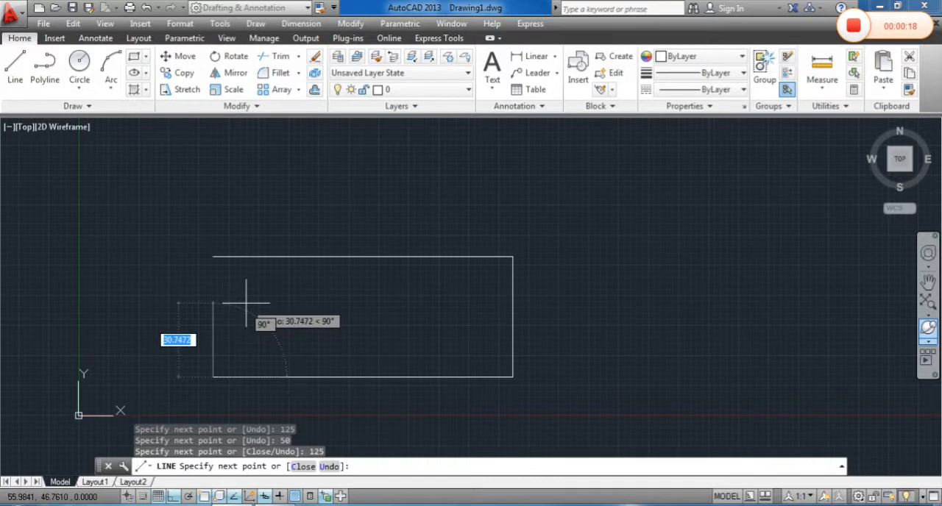
Continue the outline 15 up, 50 right, 20 up and 50 left to form the slot, and close it to the start point
{"action": "type", "text": "15"}
{"action": "key", "text": "Return"}
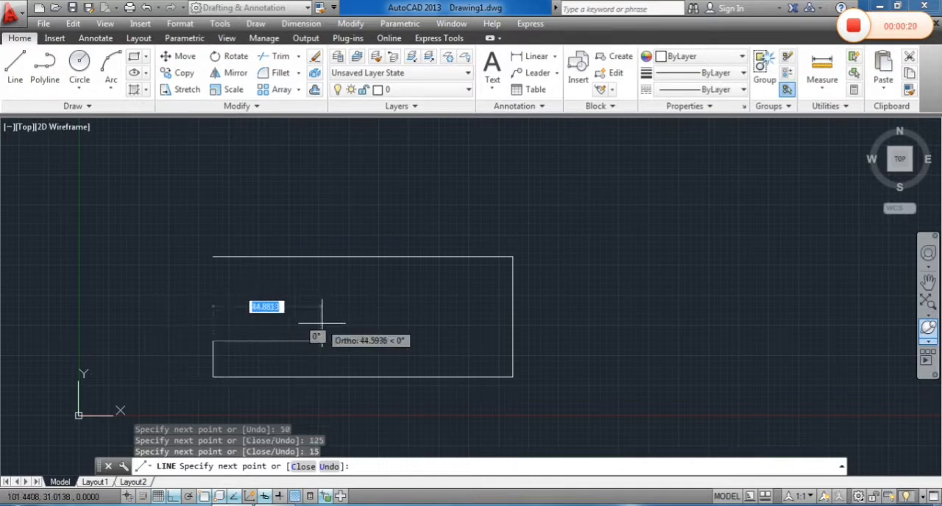
{"action": "type", "text": "5"}
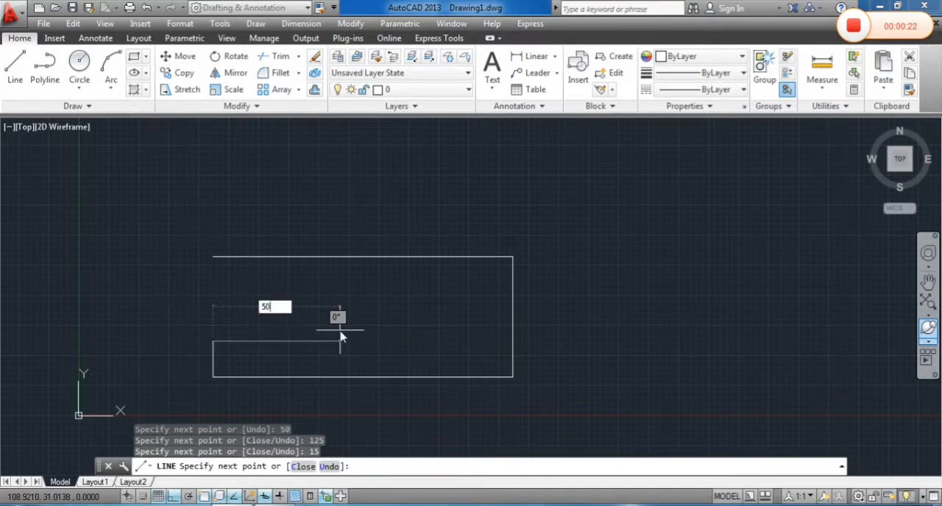
{"action": "type", "text": "0"}
{"action": "key", "text": "Return"}
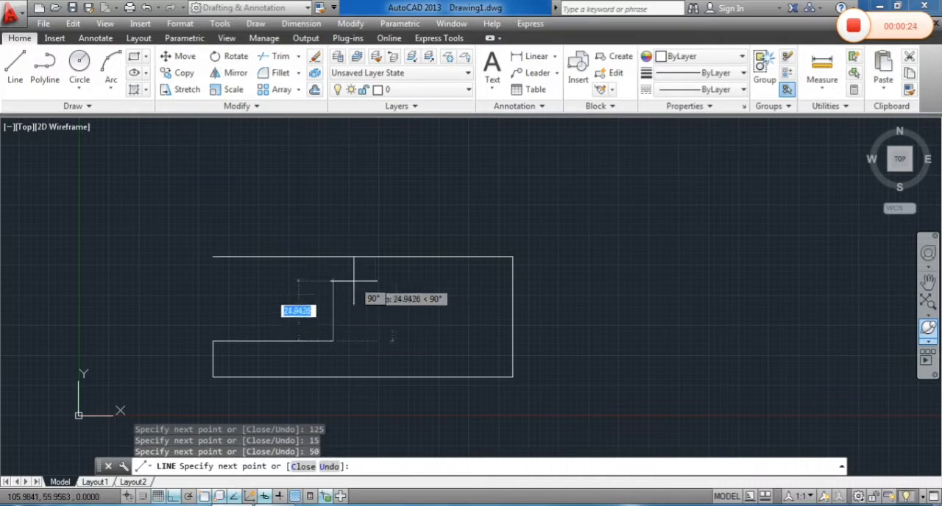
{"action": "type", "text": "20"}
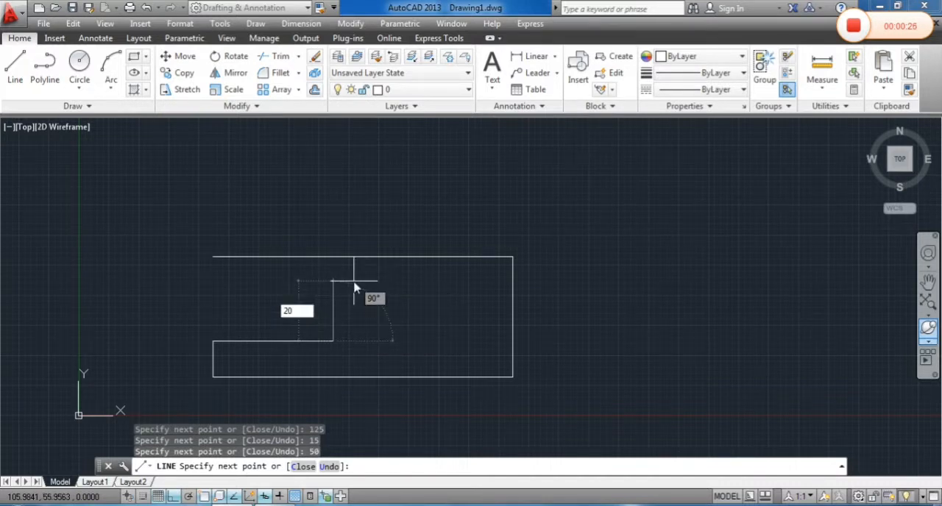
{"action": "key", "text": "Return"}
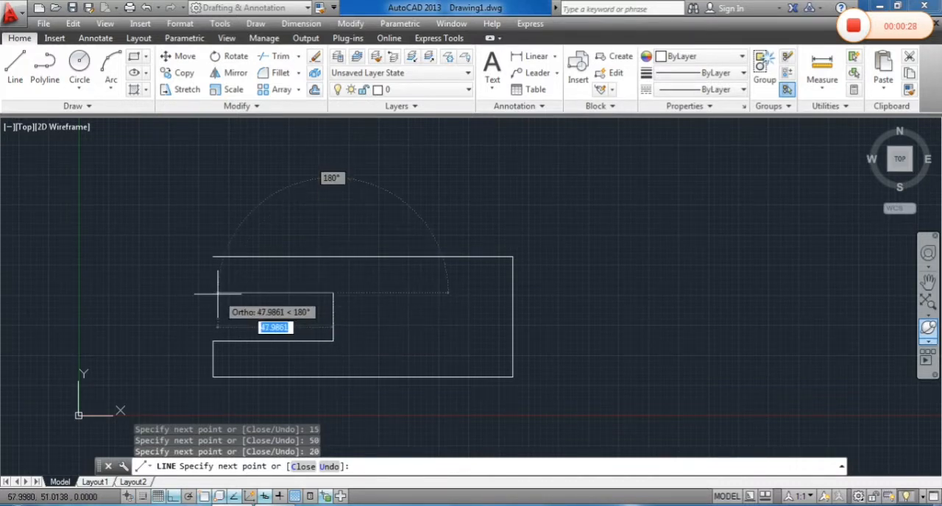
{"action": "type", "text": "50"}
{"action": "key", "text": "Return"}
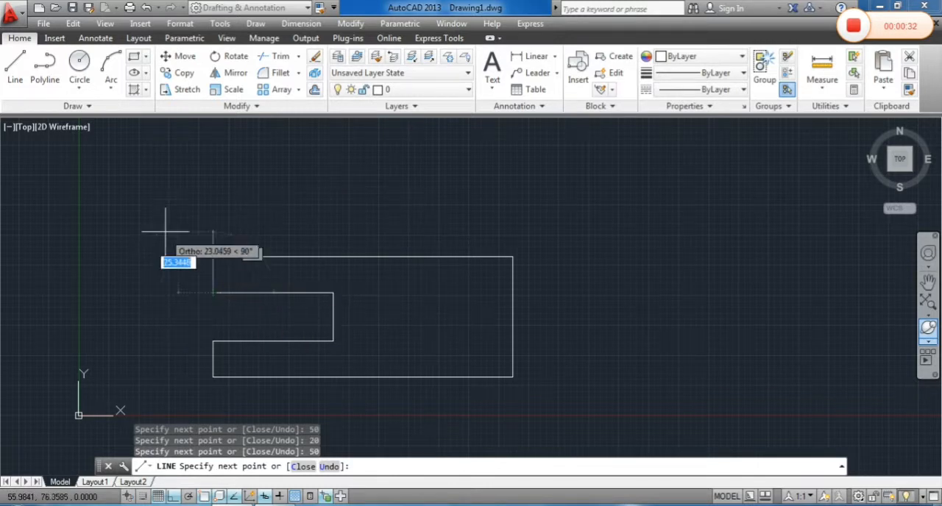
{"action": "type", "text": "c"}
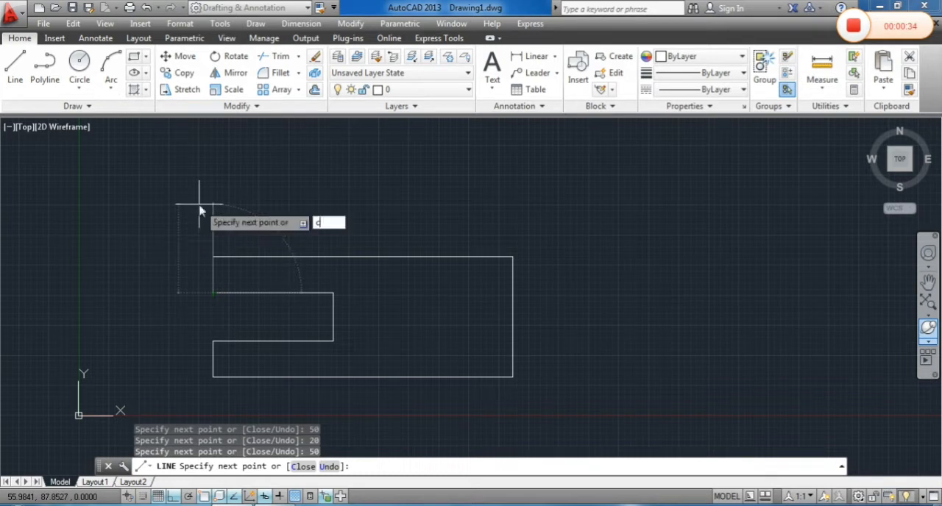
{"action": "key", "text": "Return"}
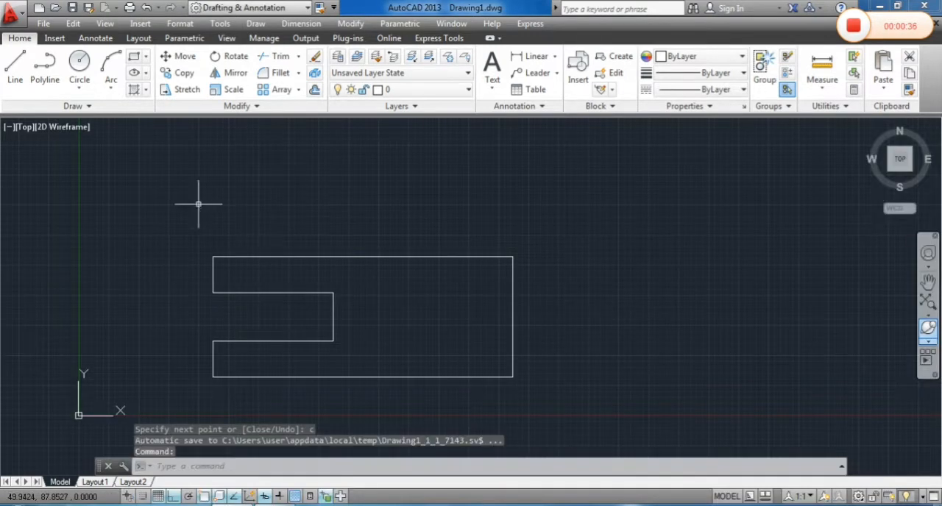
Draw a circle of radius 25 centred on the midpoint of the plate's right edge
{"action": "middle_click_drag", "start_coordinate": [388, 259], "coordinate": [395, 228]}
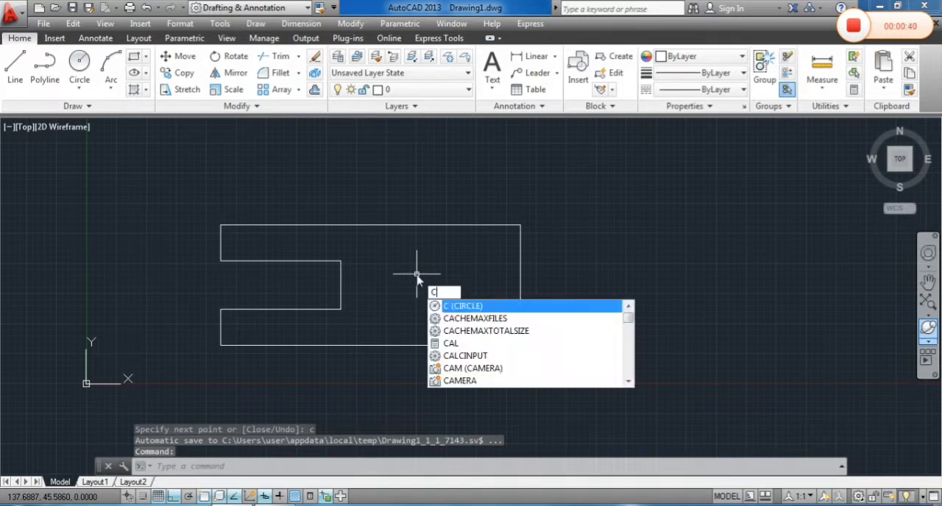
{"action": "key", "text": "Return"}
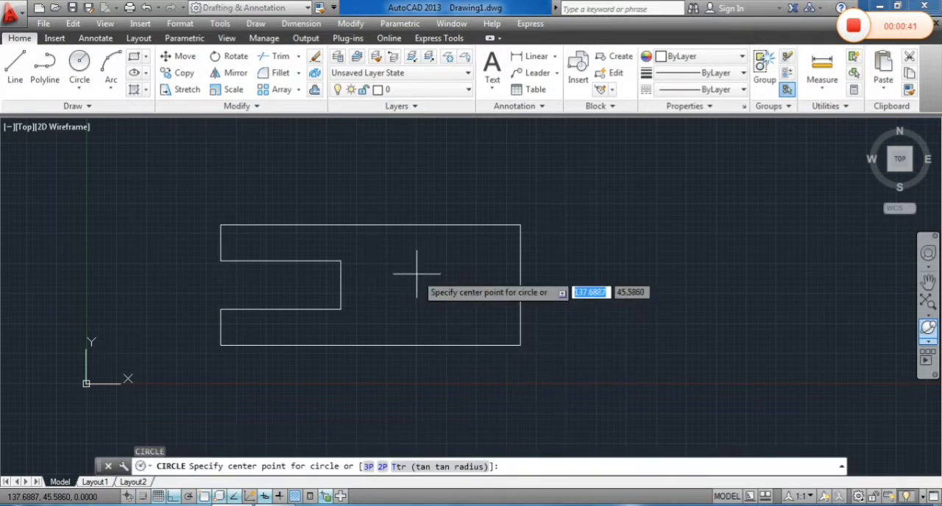
{"action": "left_click", "coordinate": [520, 285]}
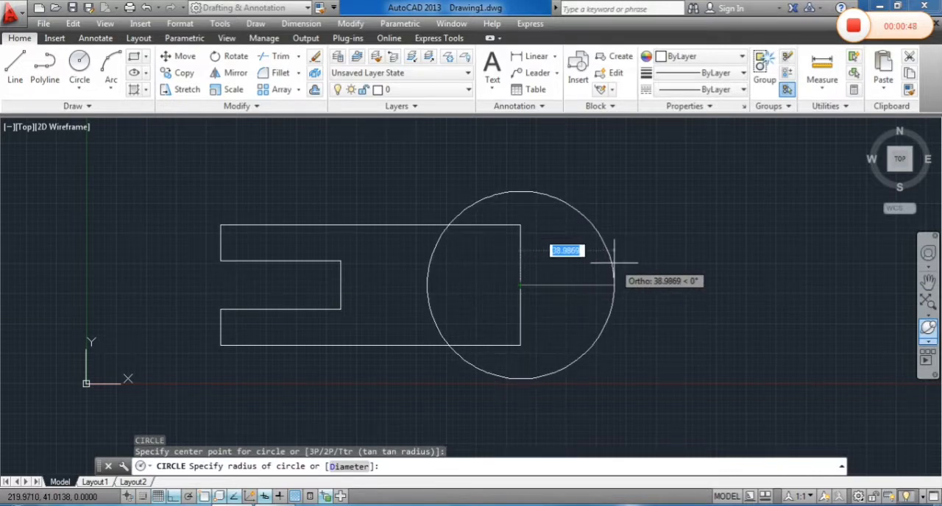
{"action": "type", "text": "25"}
{"action": "key", "text": "Return"}
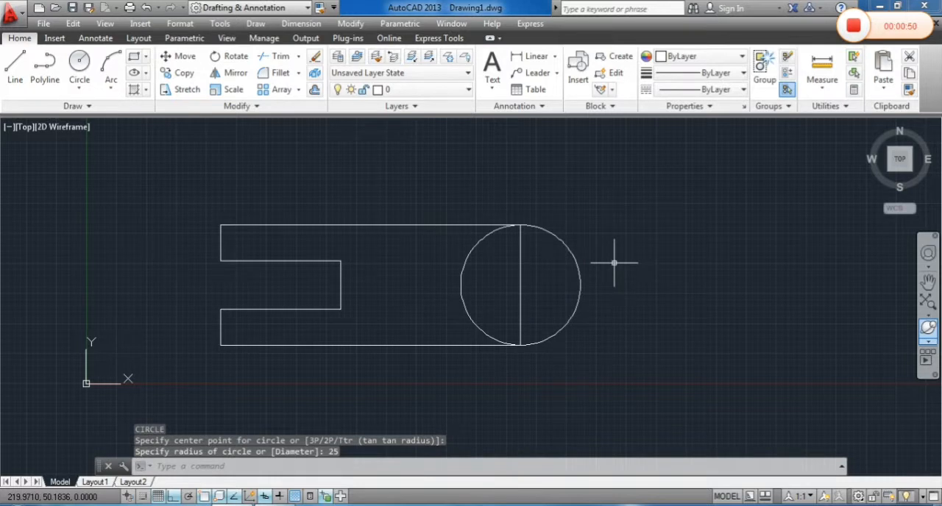
Draw a concentric circle of radius 10 at the centre of the radius 25 circle
{"action": "key", "text": "Return"}
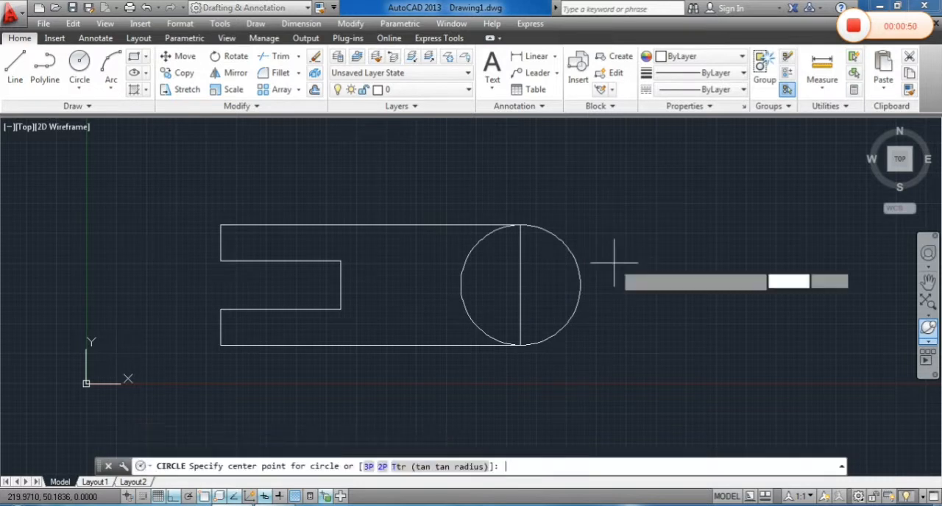
{"action": "left_click", "coordinate": [520, 287]}
{"action": "type", "text": "1"}
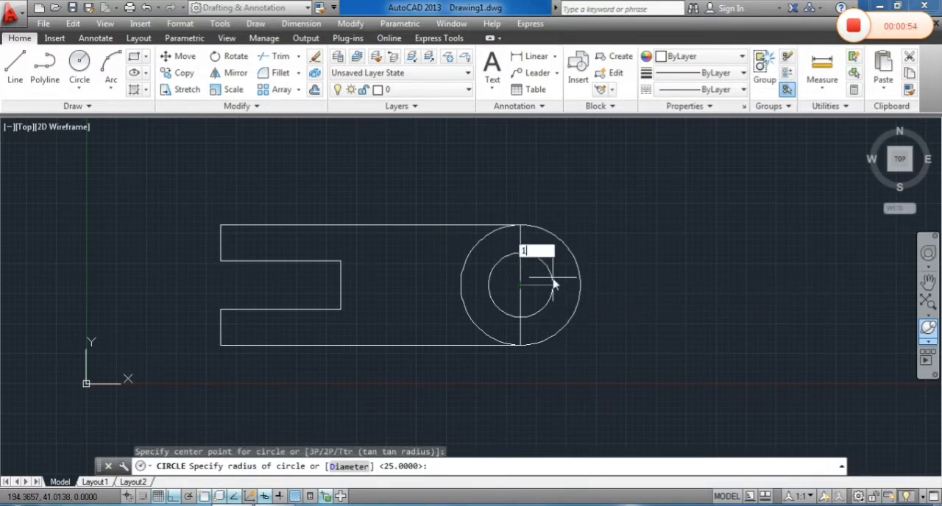
{"action": "type", "text": "0"}
{"action": "key", "text": "Return"}
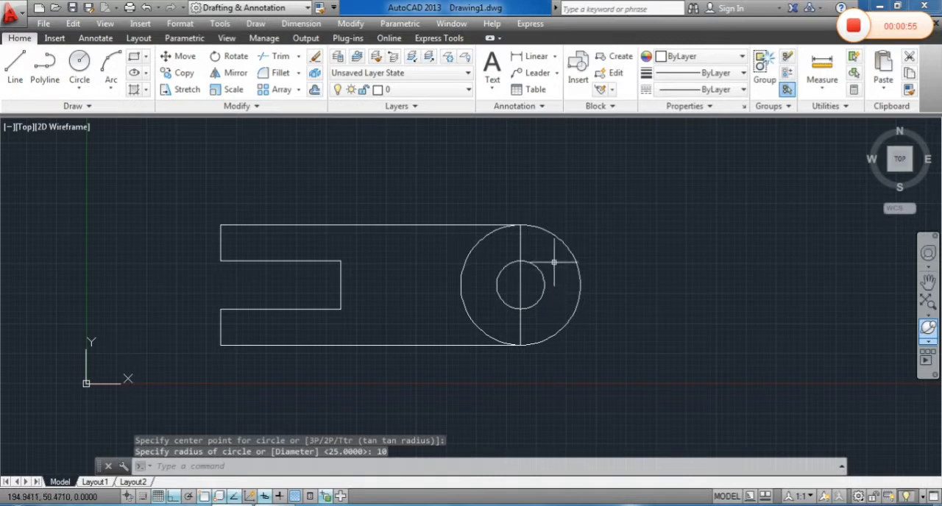
{"action": "type", "text": "TR"}
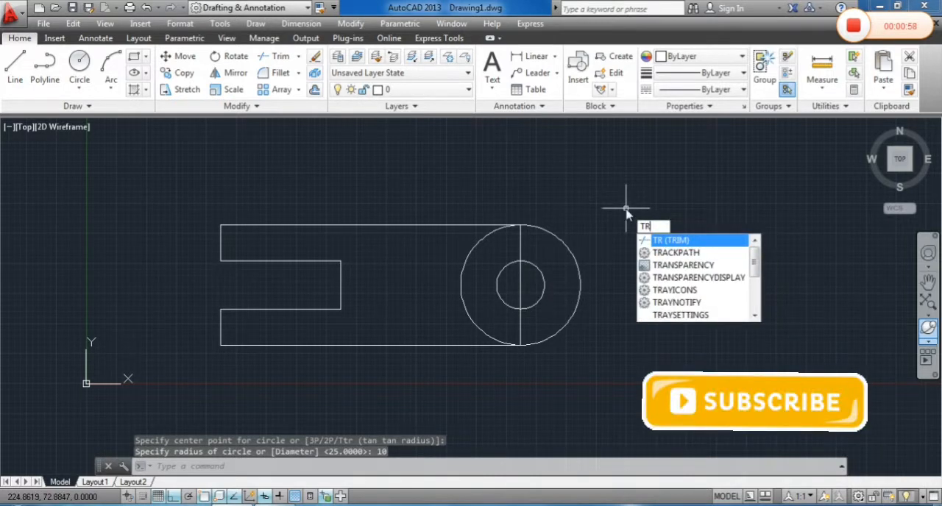
{"action": "left_click", "coordinate": [661, 240]}
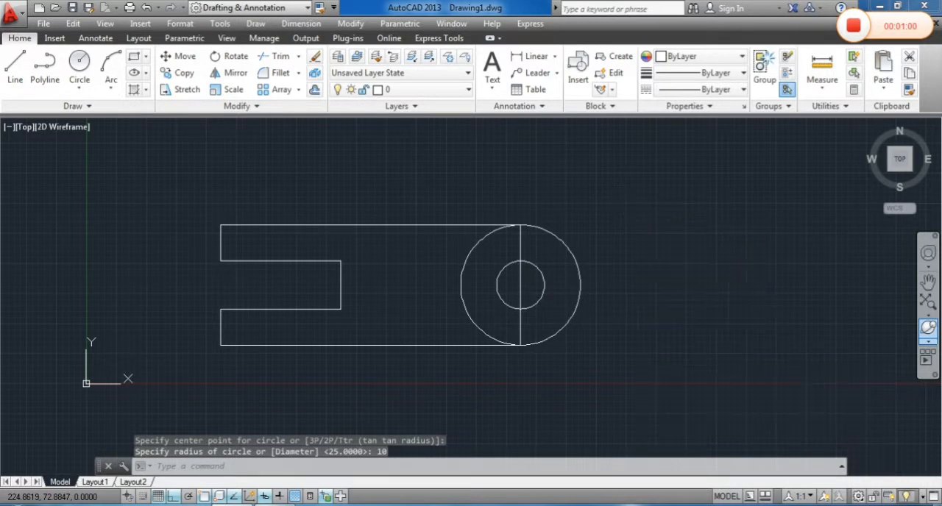
{"action": "left_click", "coordinate": [473, 247]}
{"action": "key", "text": "Escape"}
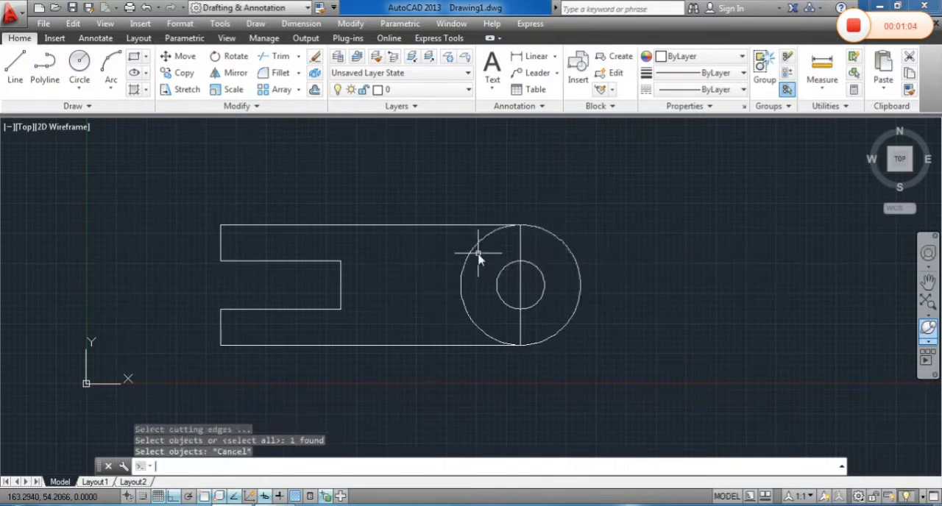
{"action": "left_click", "coordinate": [479, 255]}
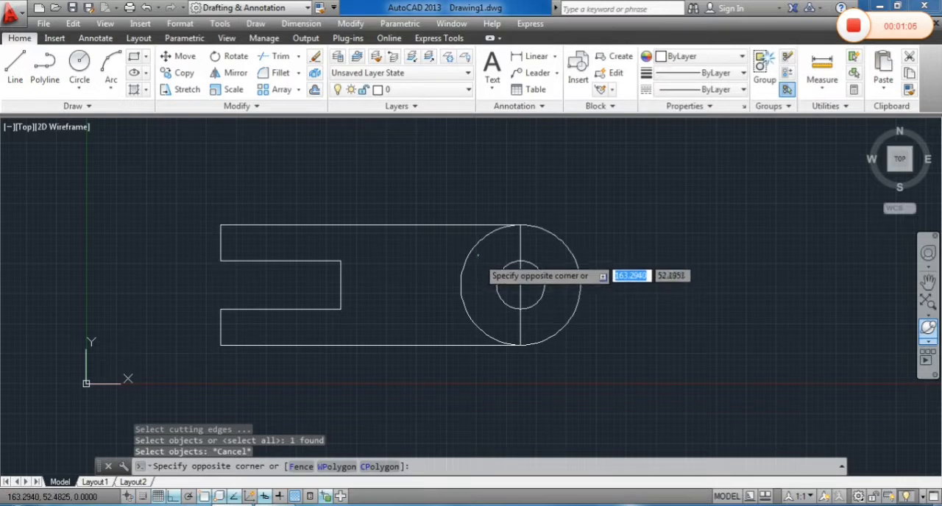
{"action": "key", "text": "Escape"}
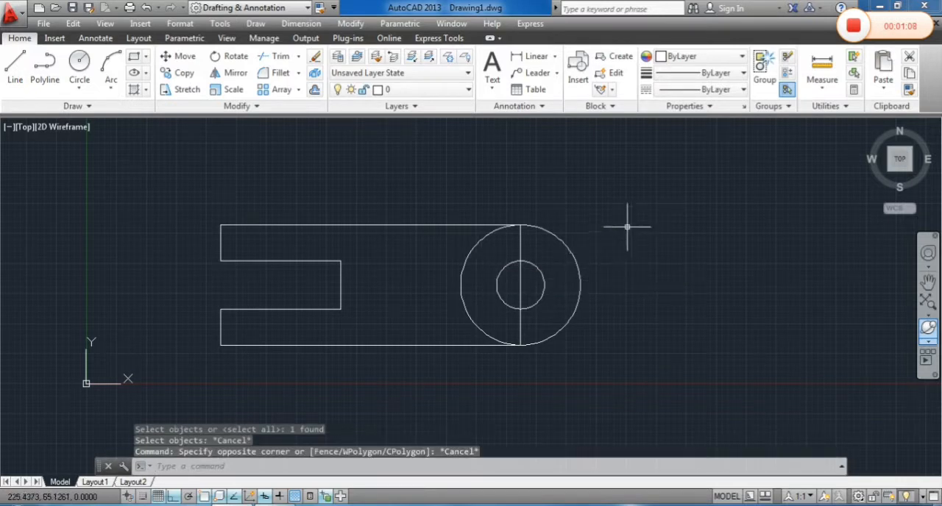
Trim away the left half of the large circle and erase the vertical line through its centre
{"action": "type", "text": "tr"}
{"action": "key", "text": "Return"}
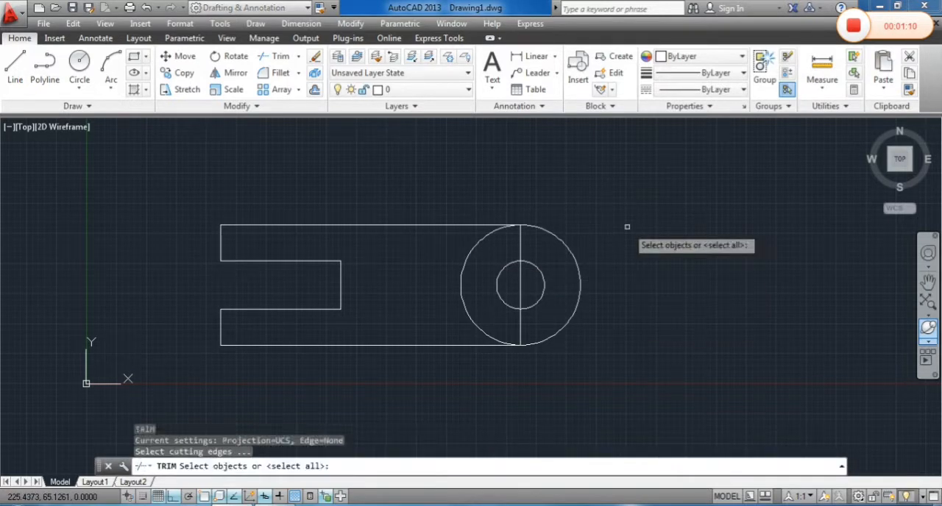
{"action": "key", "text": "Return"}
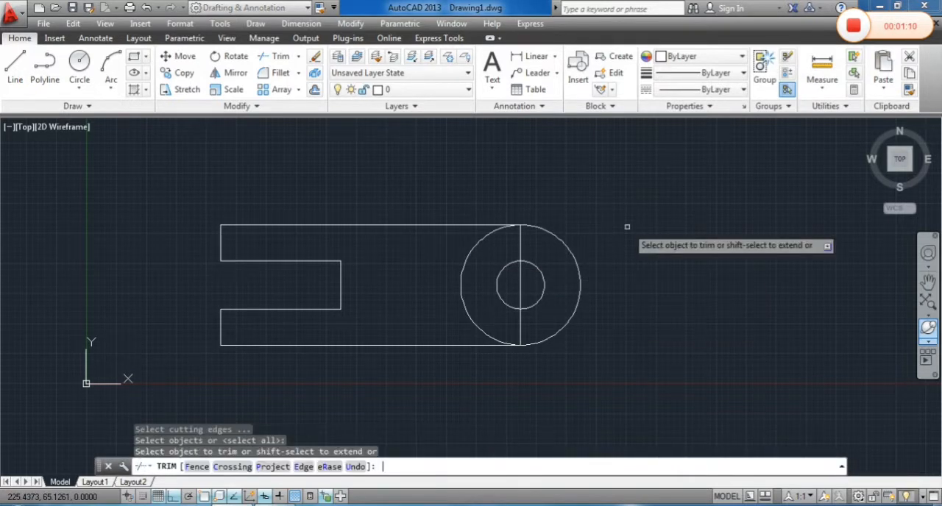
{"action": "left_click", "coordinate": [474, 249]}
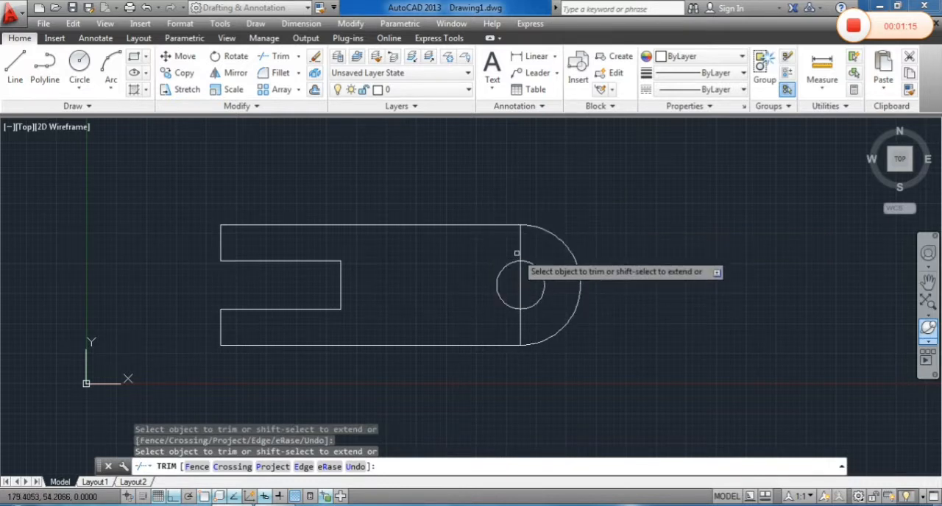
{"action": "key", "text": "Return"}
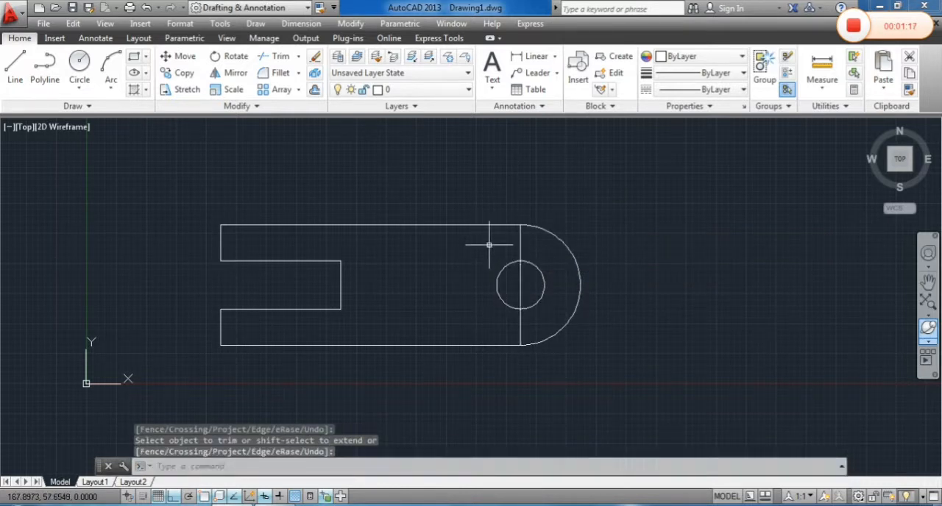
{"action": "left_click", "coordinate": [518, 250]}
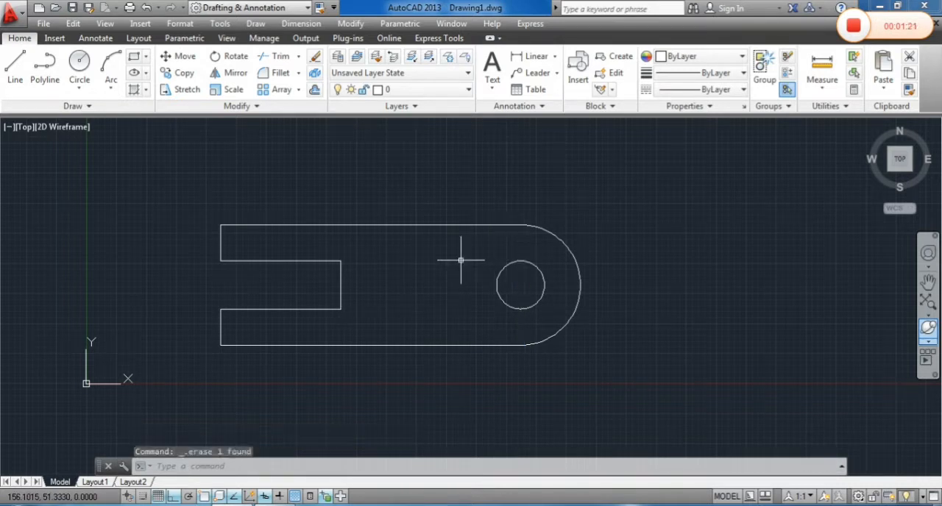
Convert the plate's outer outline into a region, leaving the hole circle out of the selection
{"action": "middle_click_drag", "start_coordinate": [427, 246], "coordinate": [427, 246]}
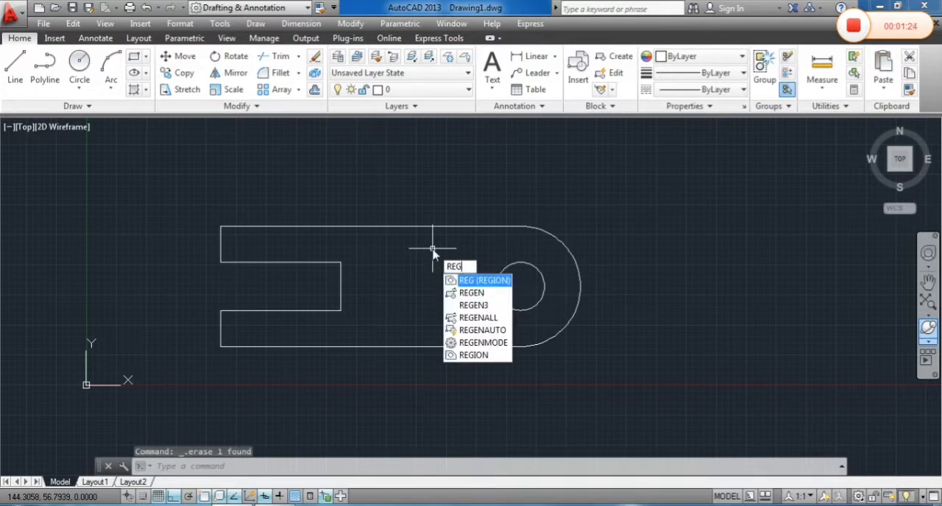
{"action": "type", "text": "ion"}
{"action": "key", "text": "Return"}
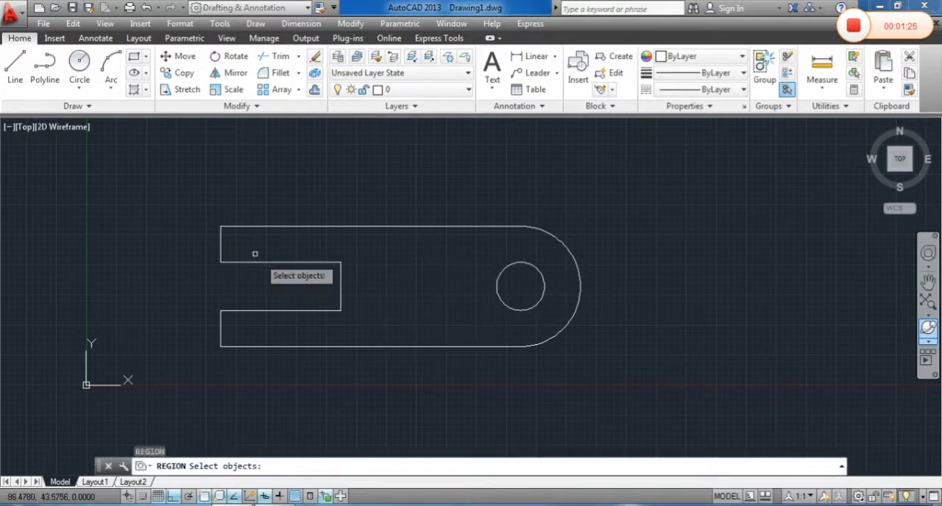
{"action": "left_click", "coordinate": [187, 197]}
{"action": "left_click", "coordinate": [606, 380]}
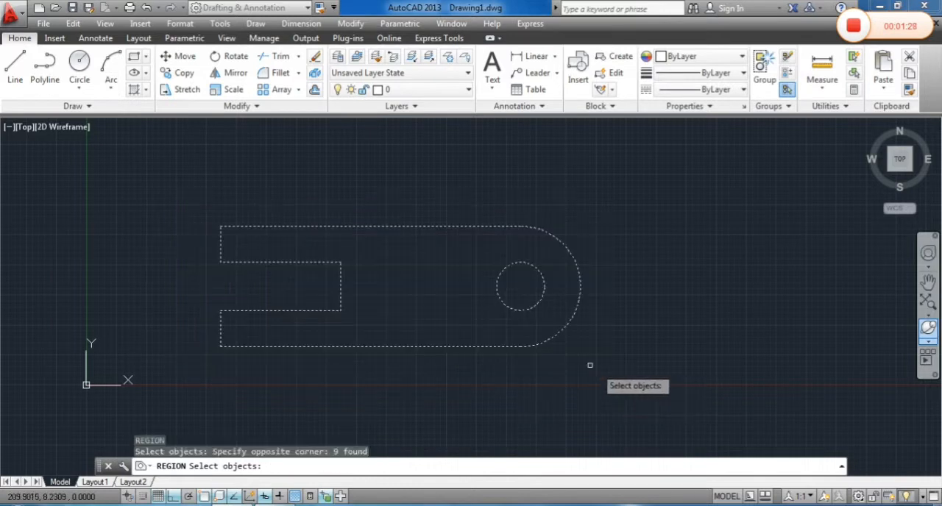
{"action": "left_click", "coordinate": [511, 309], "text": "shift"}
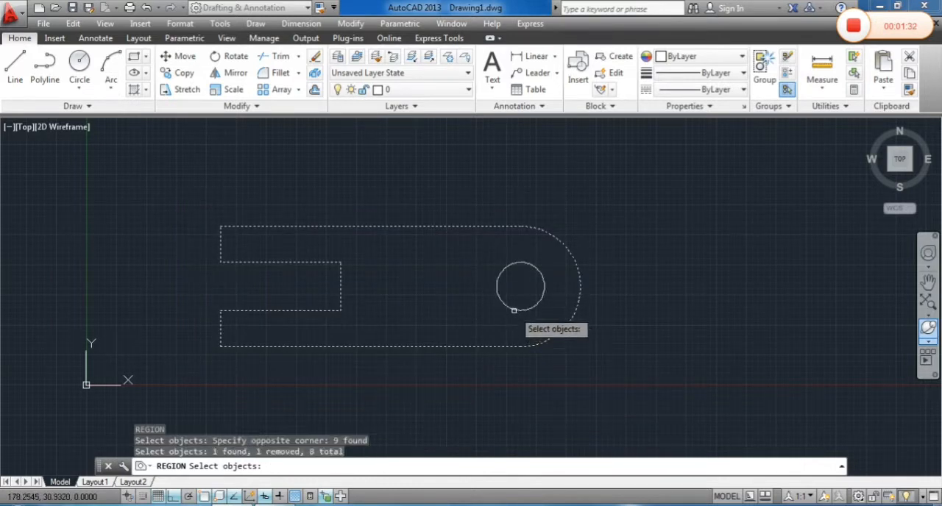
{"action": "key", "text": "Return"}
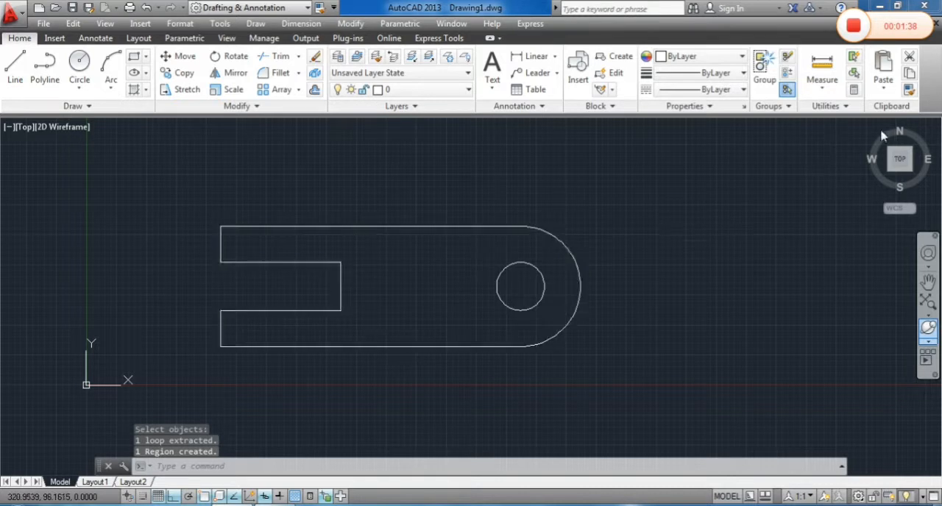
Switch to the isometric home view and turn the grid off
{"action": "middle_click_drag", "start_coordinate": [742, 230], "coordinate": [715, 243]}
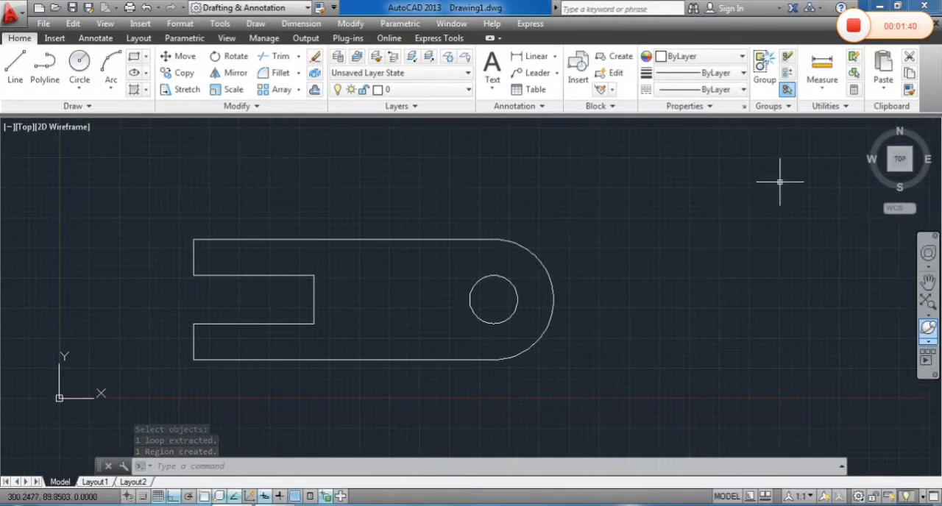
{"action": "left_click", "coordinate": [848, 142]}
{"action": "left_click", "coordinate": [780, 200]}
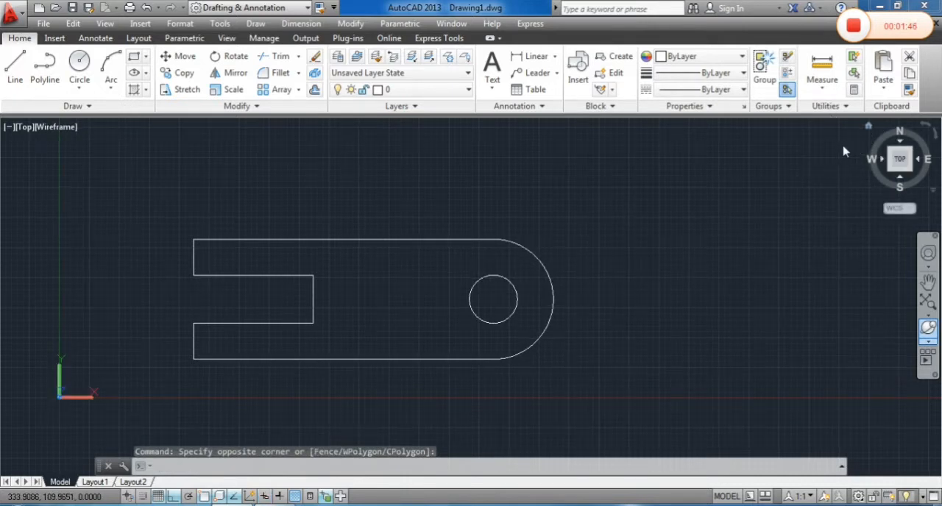
{"action": "left_click", "coordinate": [868, 127]}
{"action": "middle_click_drag", "start_coordinate": [645, 257], "coordinate": [595, 250], "text": "shift"}
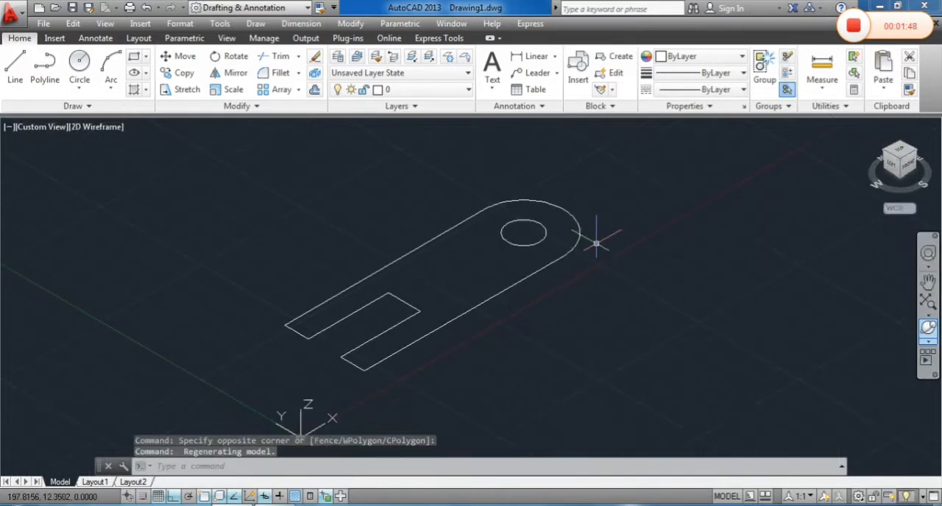
{"action": "key", "text": "F7"}
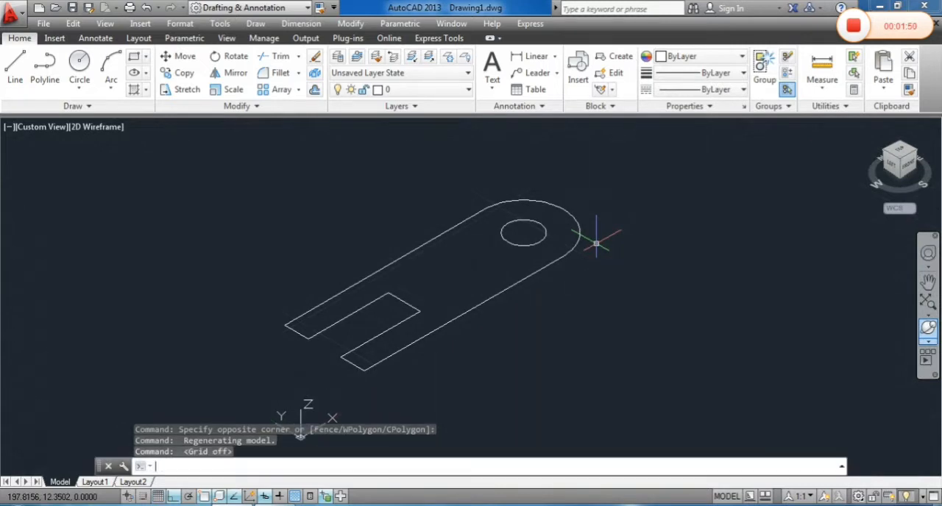
{"action": "middle_click_drag", "start_coordinate": [459, 270], "coordinate": [429, 269]}
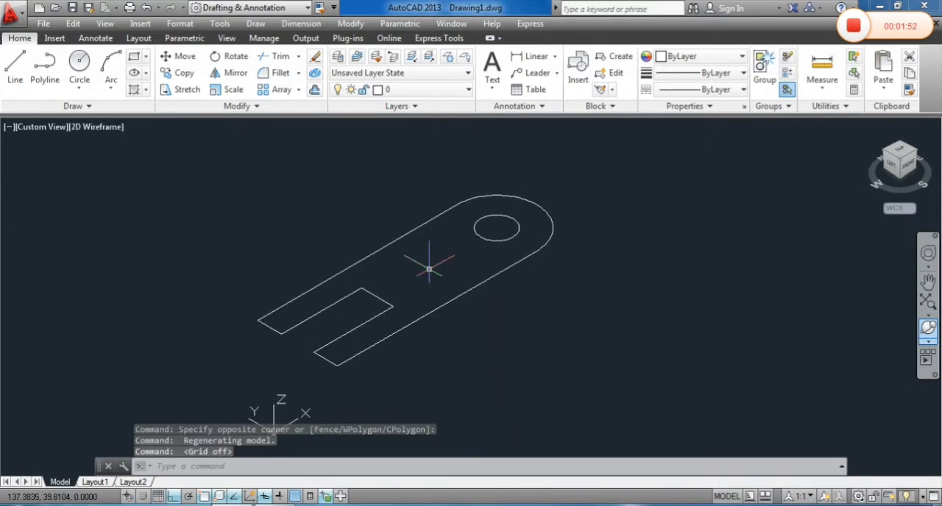
Extrude the slotted plate region downward into a solid
{"action": "type", "text": "t"}
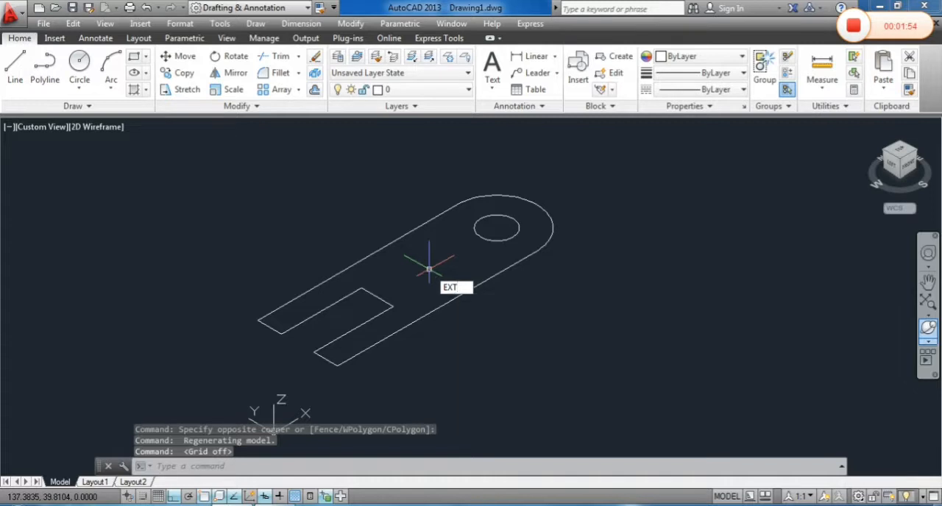
{"action": "key", "text": "Return"}
{"action": "left_click", "coordinate": [461, 293]}
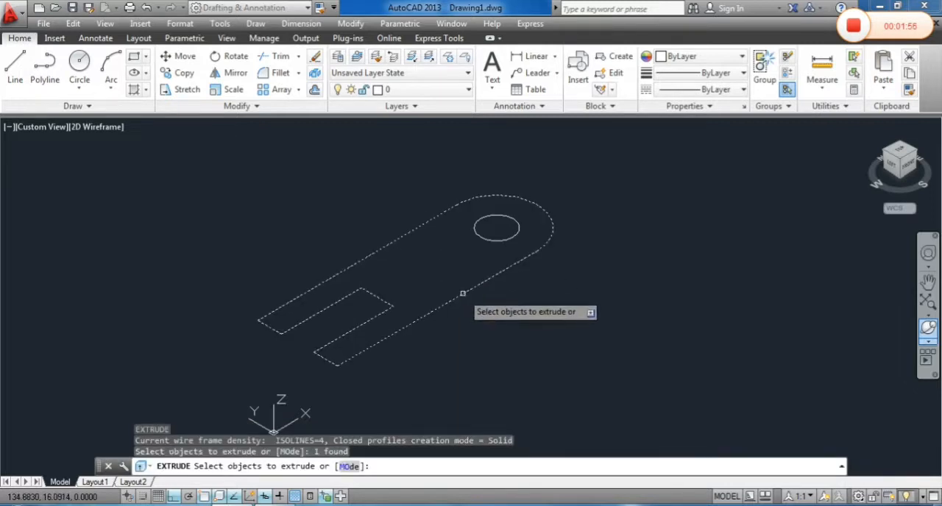
{"action": "key", "text": "Return"}
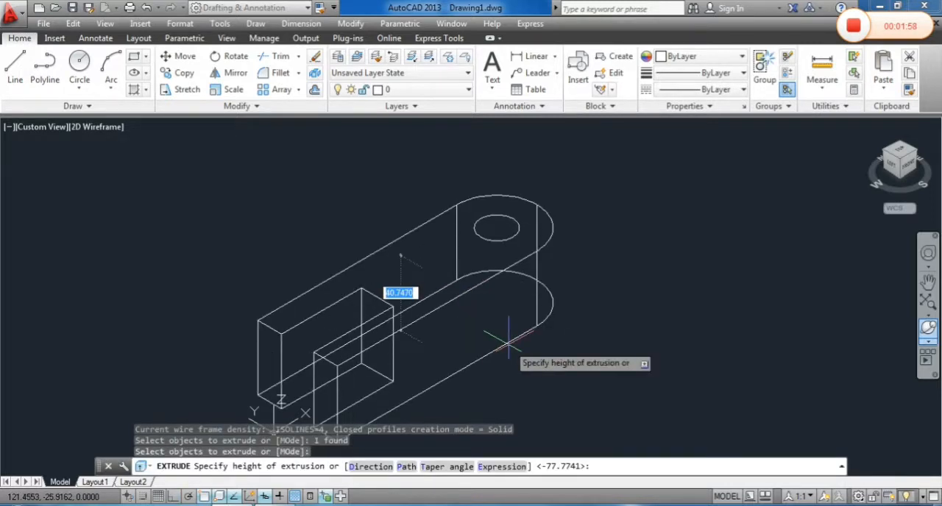
{"action": "key", "text": "Return"}
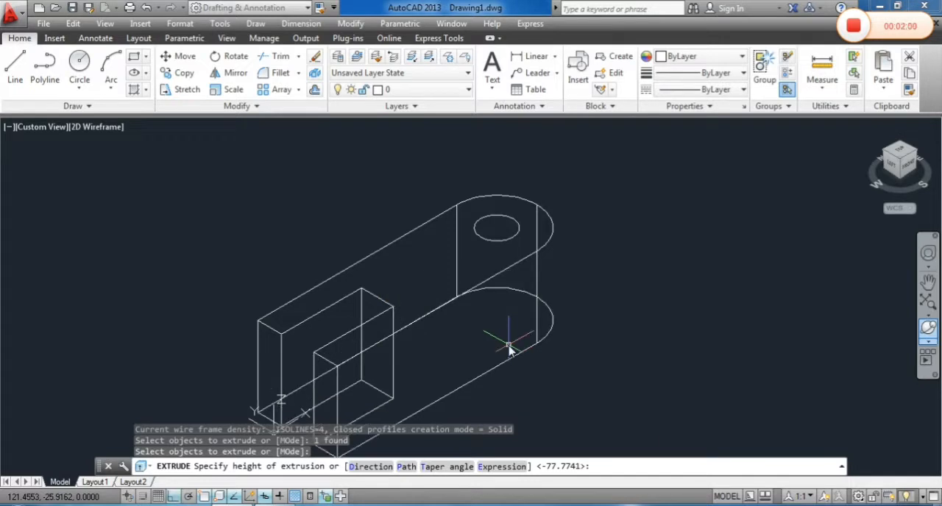
Presspull the area inside the small circle down through the full height of the solid to cut the hole
{"action": "mouse_move", "coordinate": [538, 298]}
{"action": "middle_mouse_down"}
{"action": "mouse_move", "coordinate": [507, 271]}
{"action": "mouse_move", "coordinate": [402, 294]}
{"action": "mouse_move", "coordinate": [413, 291]}
{"action": "mouse_move", "coordinate": [403, 283]}
{"action": "middle_mouse_up"}
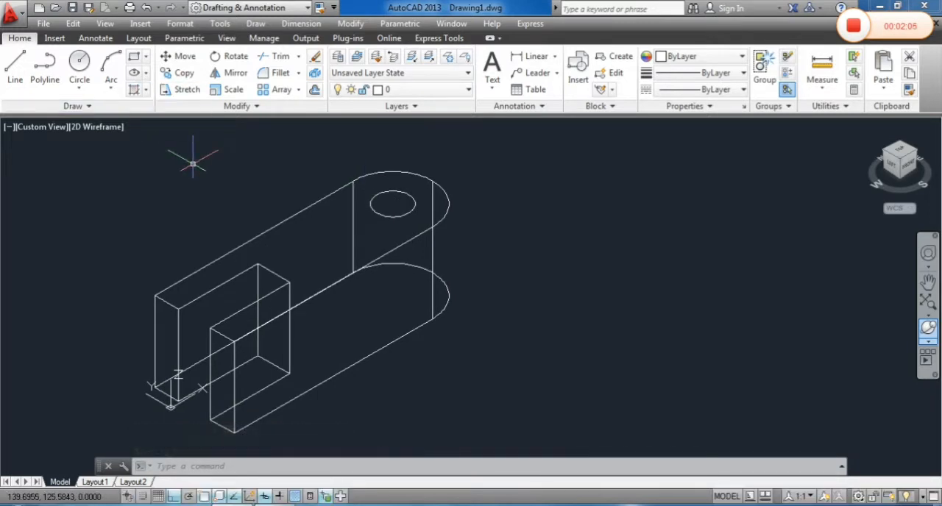
{"action": "type", "text": "RESSPULL"}
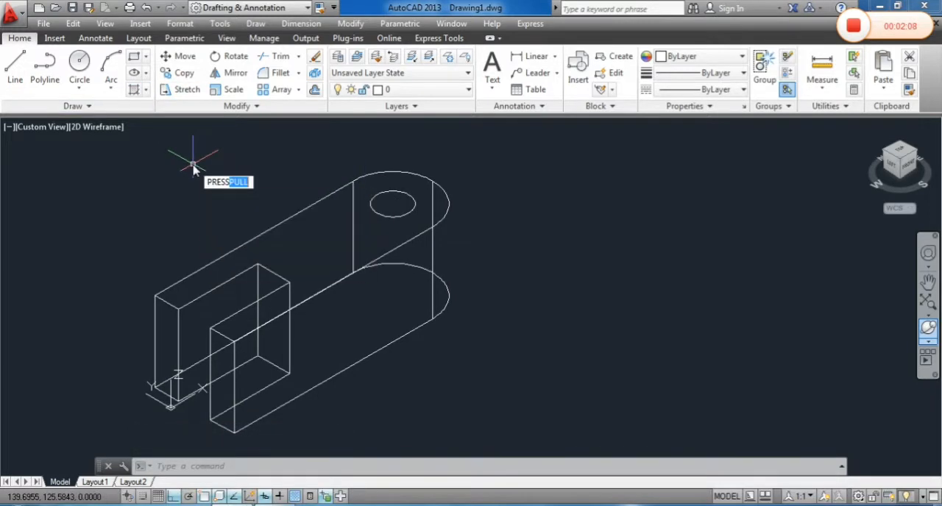
{"action": "key", "text": "Return"}
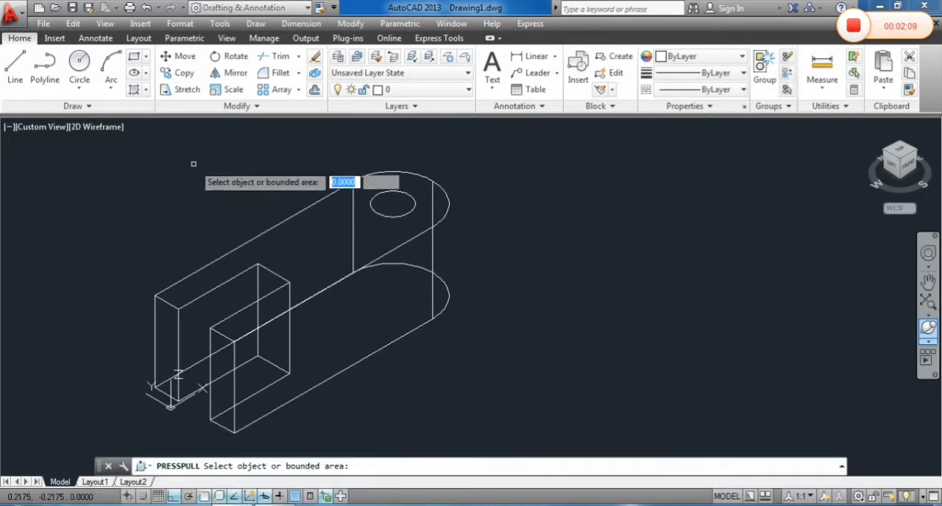
{"action": "left_click", "coordinate": [394, 204]}
{"action": "left_click", "coordinate": [416, 372]}
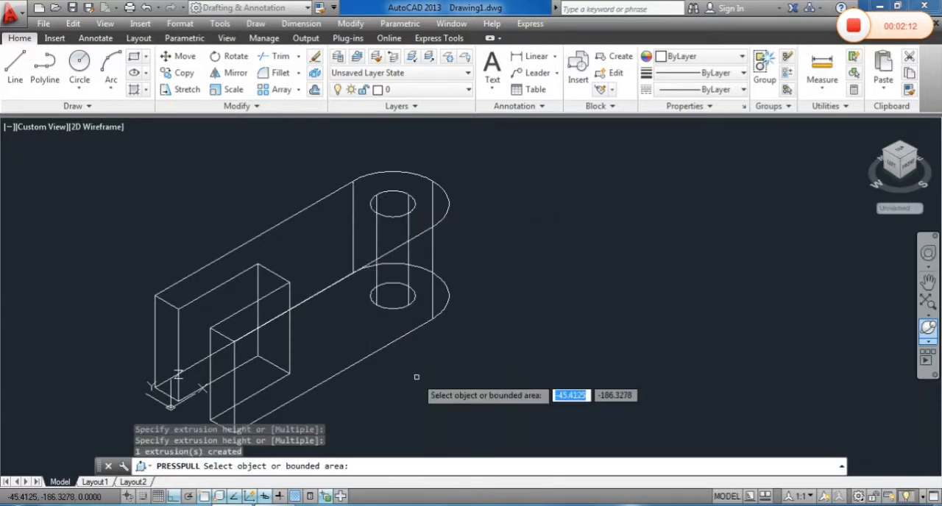
Align the UCS with the long flat front side face of the solid using the Face option
{"action": "scroll", "coordinate": [523, 229], "scroll_direction": "down", "scroll_amount": 3}
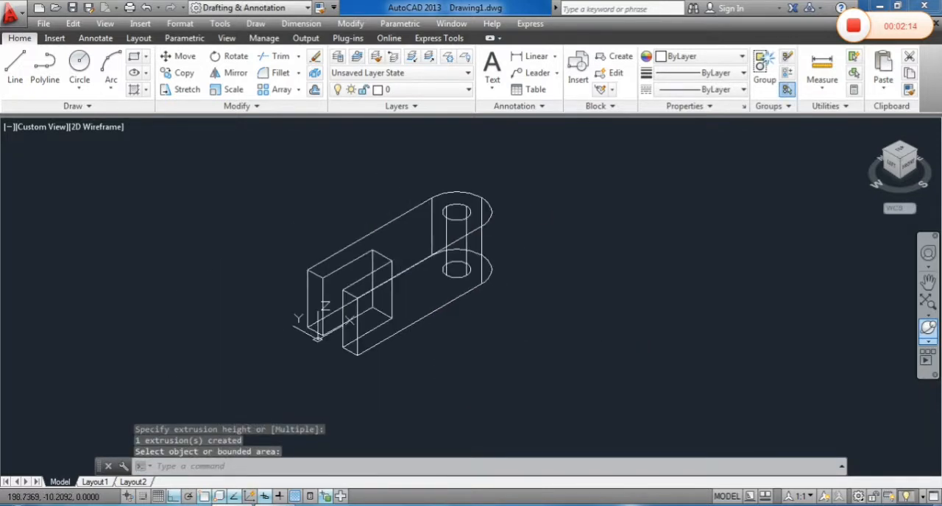
{"action": "scroll", "coordinate": [493, 241], "scroll_direction": "up", "scroll_amount": 1}
{"action": "scroll", "coordinate": [559, 261], "scroll_direction": "up", "scroll_amount": 1}
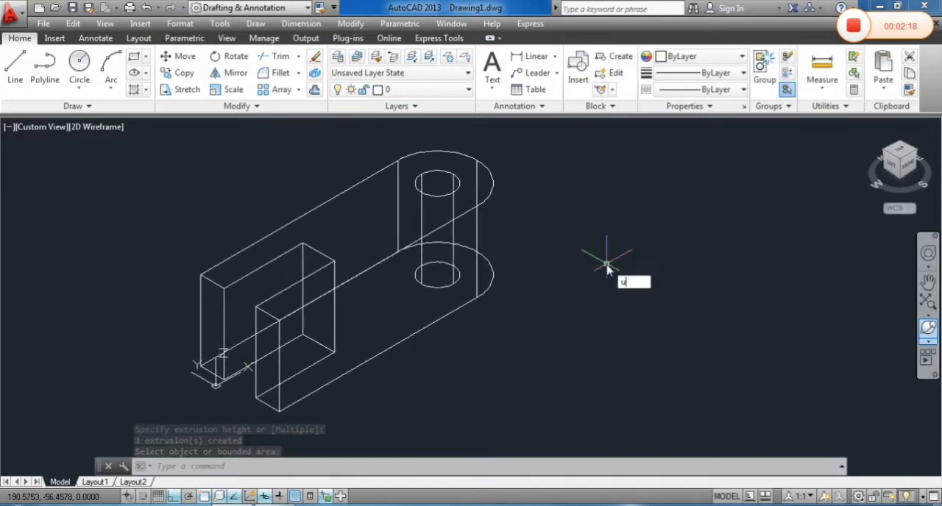
{"action": "type", "text": "cs"}
{"action": "key", "text": "Return"}
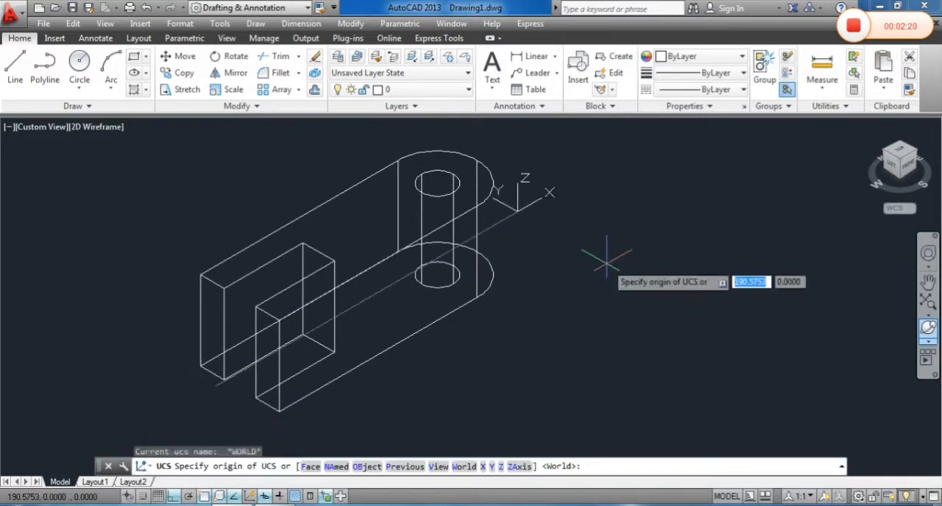
{"action": "type", "text": "f"}
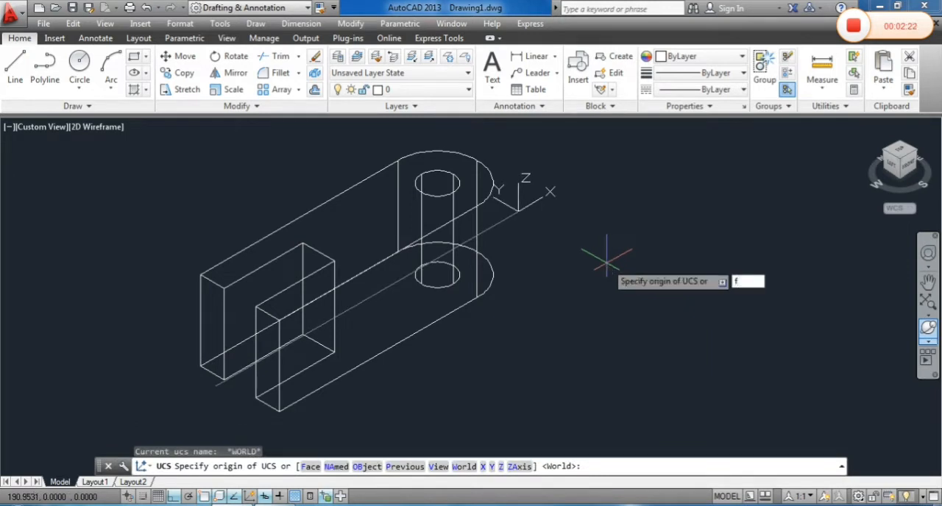
{"action": "key", "text": "Return"}
{"action": "left_click", "coordinate": [388, 314]}
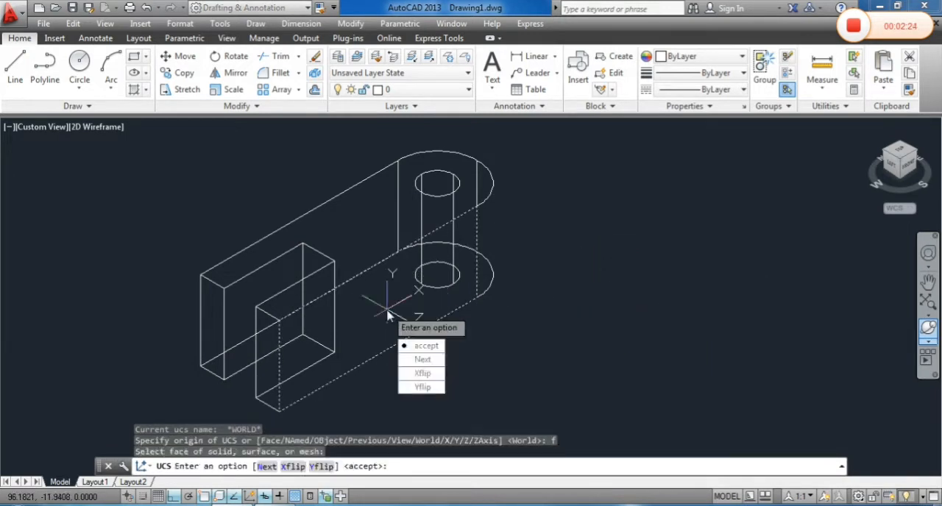
{"action": "key", "text": "Return"}
Draw a circle of radius 25 on the side face, centred on the midpoint of the vertical edge at the slotted end
{"action": "middle_click_drag", "start_coordinate": [560, 296], "coordinate": [571, 277]}
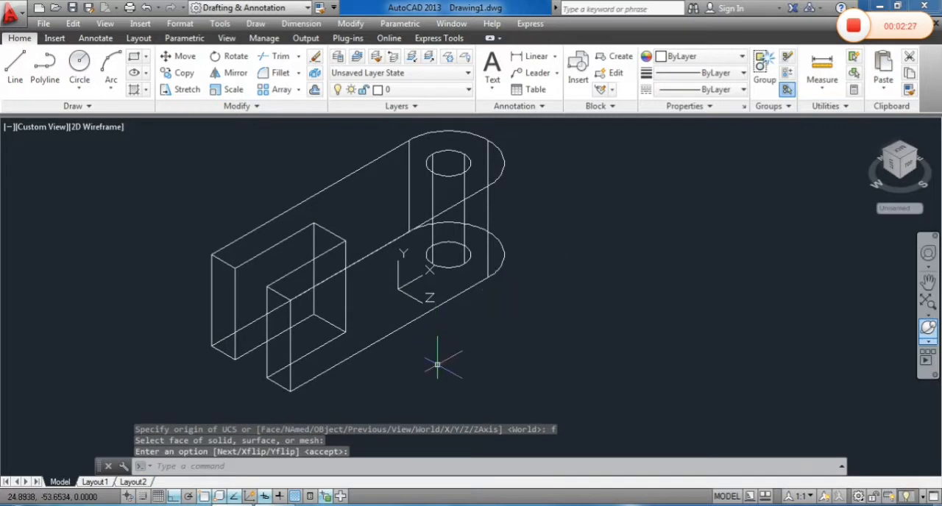
{"action": "type", "text": "c"}
{"action": "key", "text": "Return"}
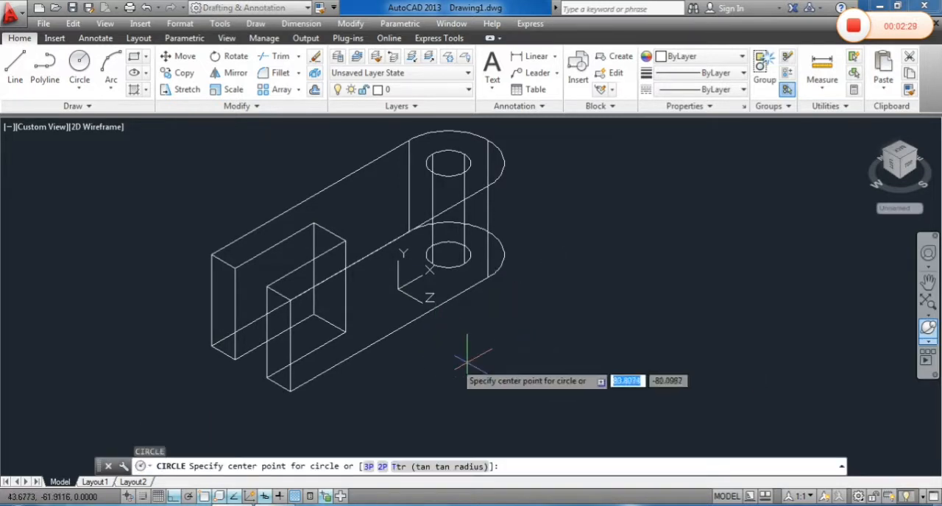
{"action": "left_click", "coordinate": [291, 346]}
{"action": "left_click", "coordinate": [298, 294]}
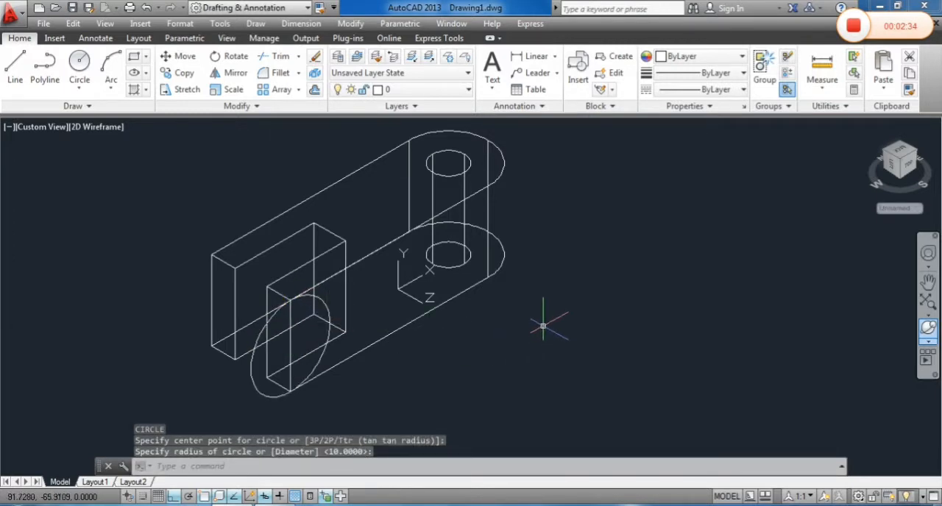
Move the side-face circle by its left quadrant onto the midpoint of the vertical edge at the slotted end
{"action": "type", "text": "m"}
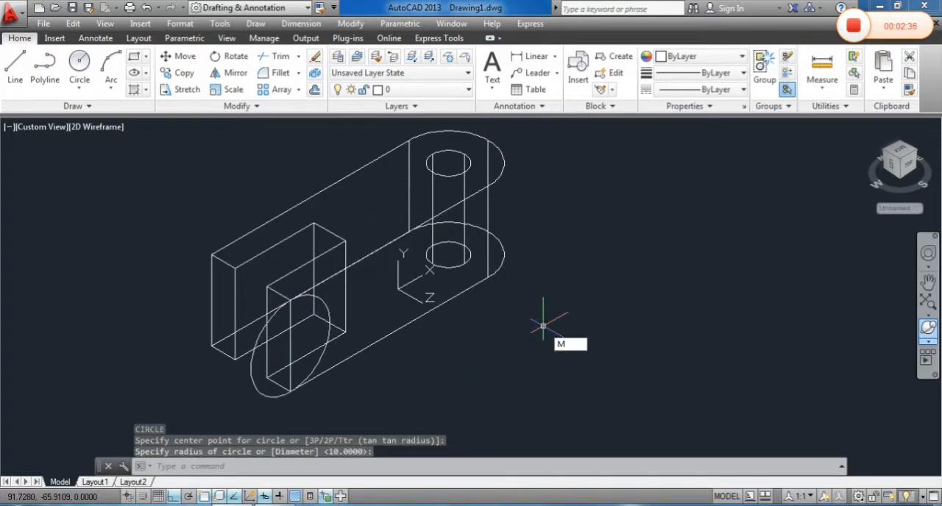
{"action": "key", "text": "Return"}
{"action": "left_click", "coordinate": [275, 396]}
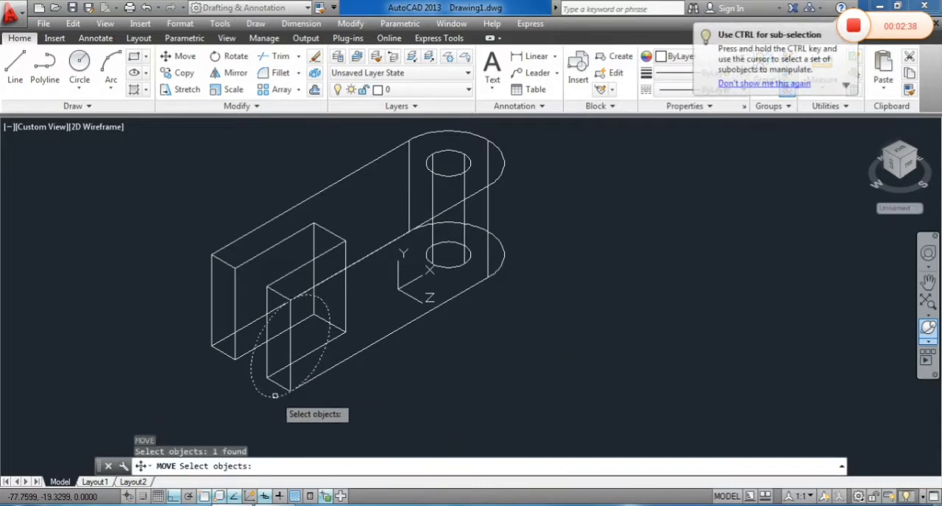
{"action": "key", "text": "Return"}
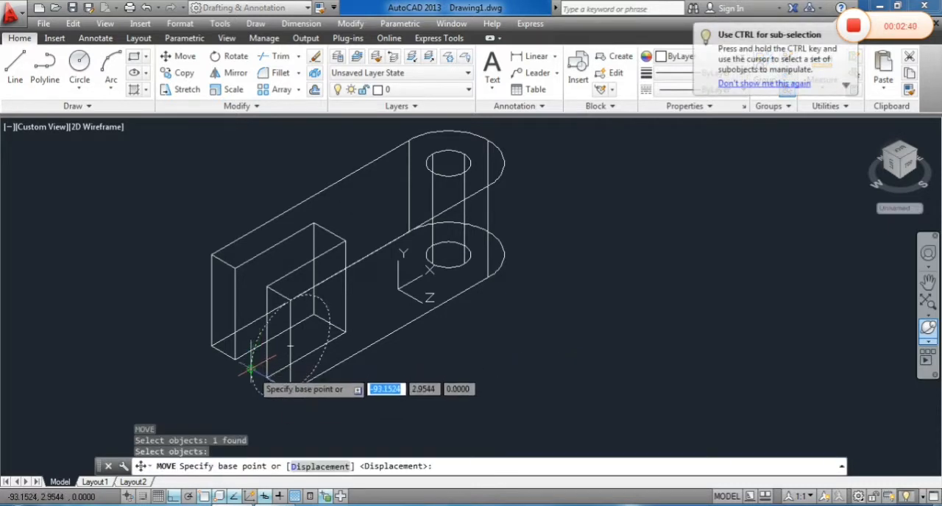
{"action": "left_click", "coordinate": [291, 345]}
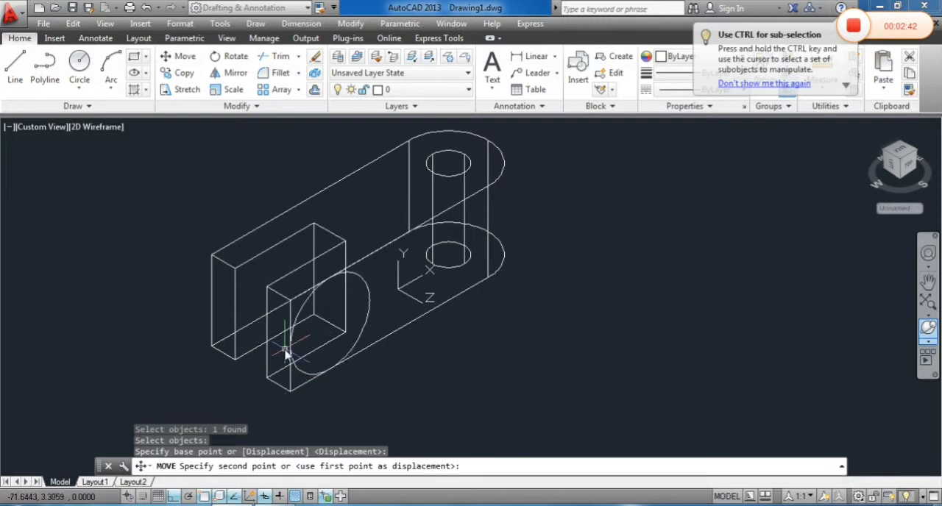
{"action": "left_click", "coordinate": [289, 349]}
{"action": "middle_click_drag", "start_coordinate": [440, 351], "coordinate": [461, 354]}
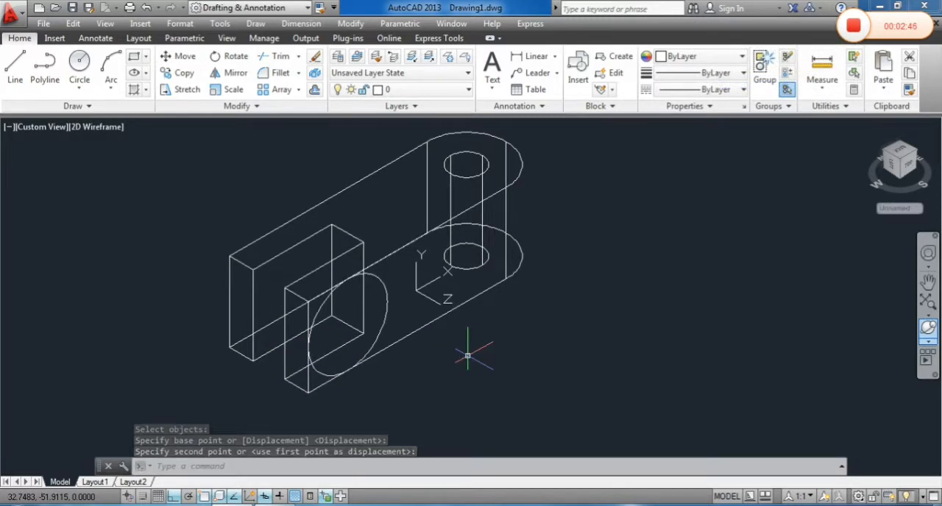
{"action": "type", "text": "c"}
{"action": "key", "text": "Return"}
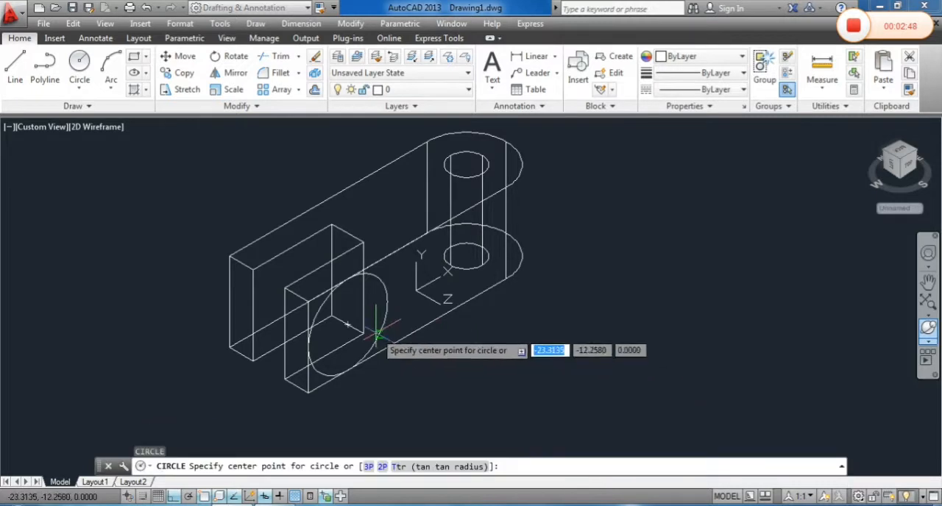
{"action": "left_click", "coordinate": [346, 325]}
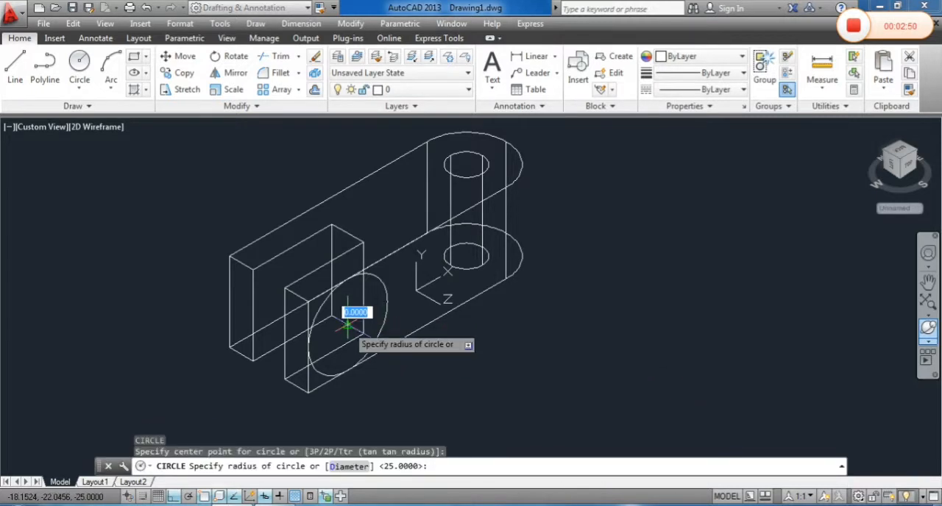
{"action": "key", "text": "Escape"}
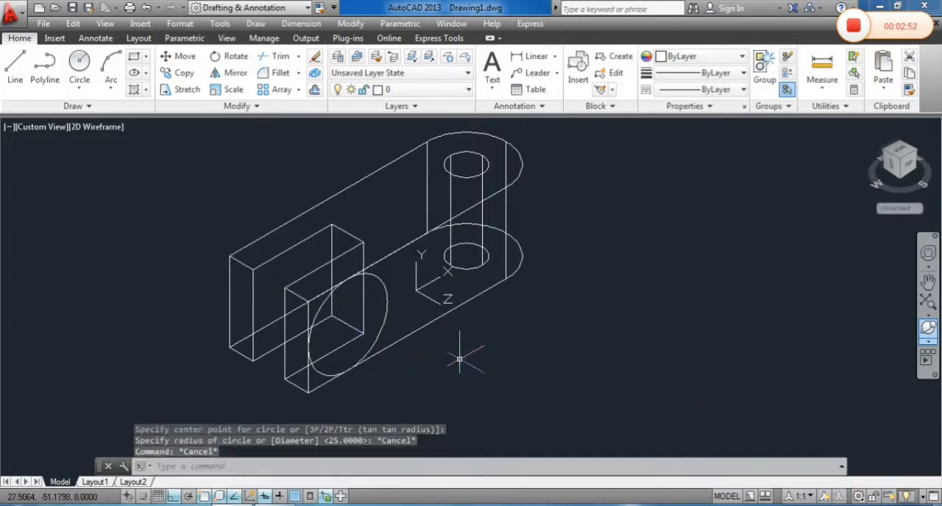
{"action": "middle_click_drag", "start_coordinate": [471, 359], "coordinate": [440, 356], "text": "shift"}
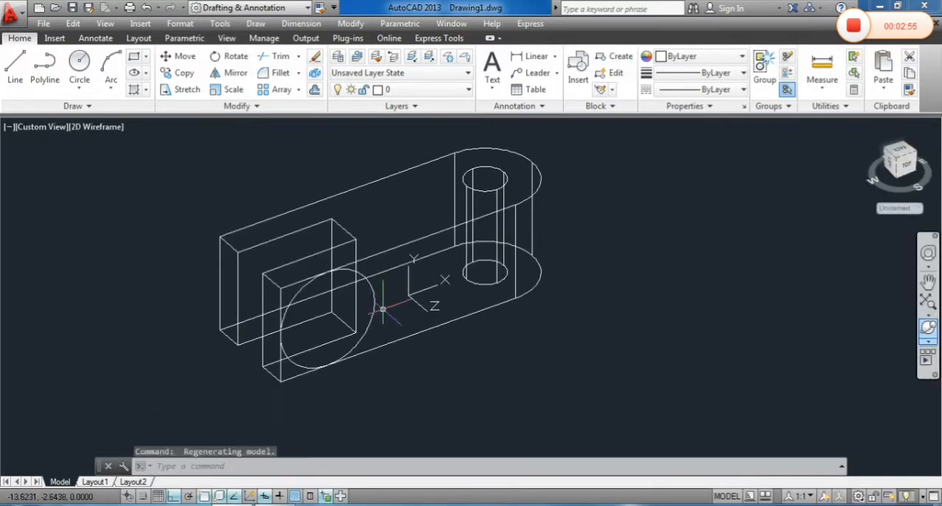
Draw a circle of radius 10 on the side face, concentric with the large circle at the slotted end
{"action": "key", "text": "Return"}
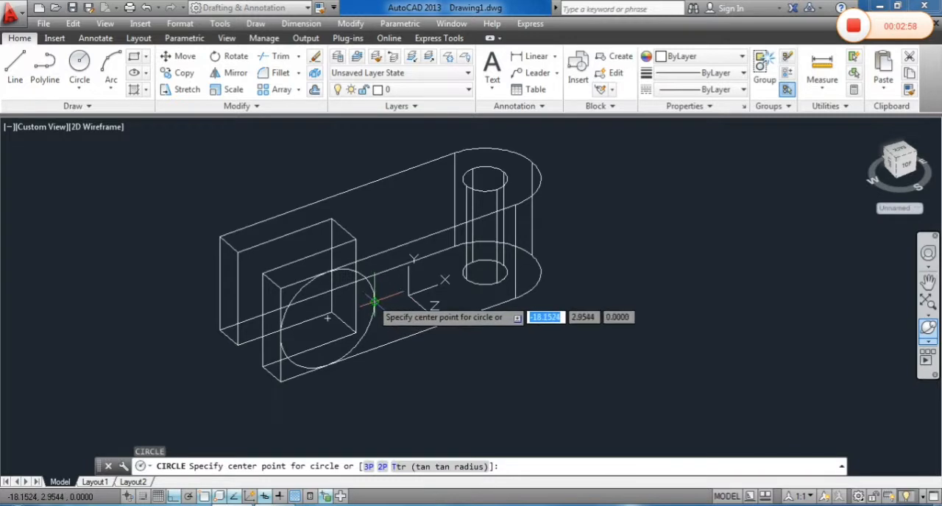
{"action": "left_click", "coordinate": [329, 316]}
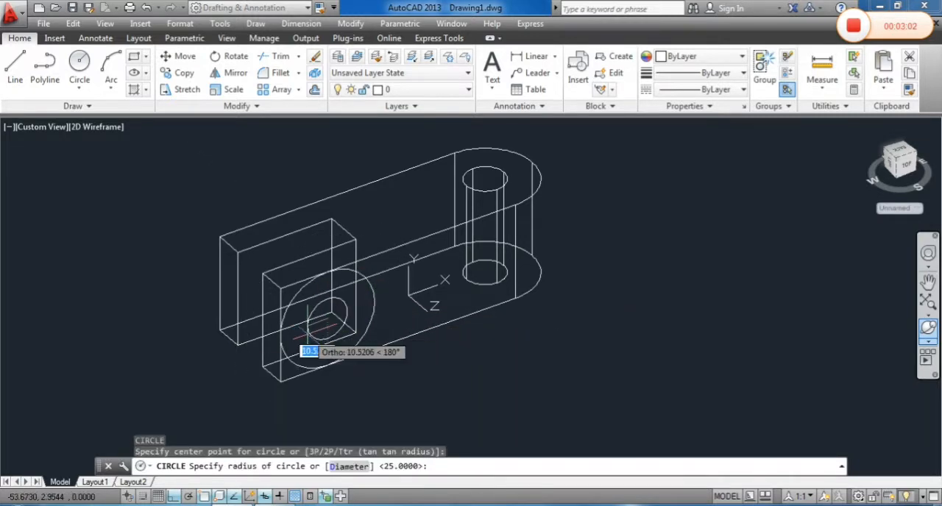
{"action": "type", "text": "10"}
{"action": "key", "text": "Return"}
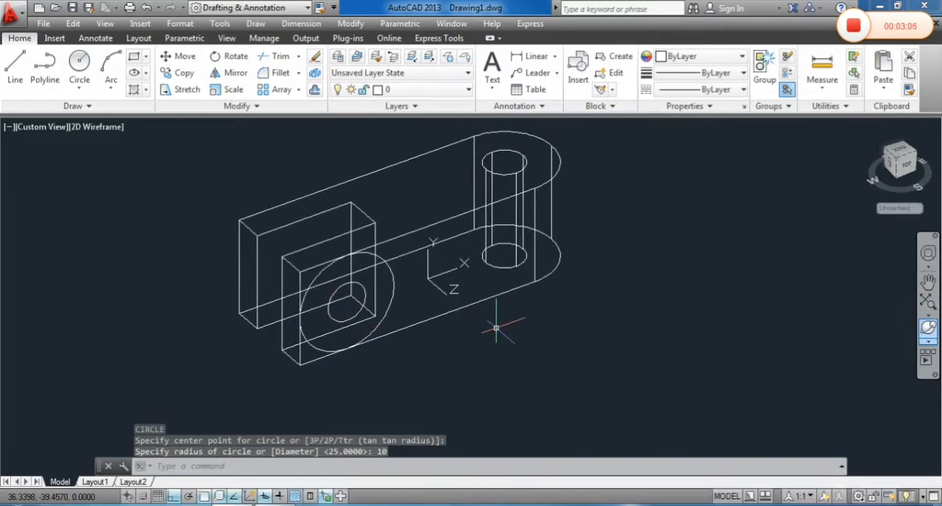
Draw a 50 by 20 rectangle in the side-face plane, in the empty space below the solid
{"action": "mouse_move", "coordinate": [493, 326]}
{"action": "middle_mouse_down", "text": "shift"}
{"action": "mouse_move", "coordinate": [490, 347]}
{"action": "mouse_move", "coordinate": [517, 353]}
{"action": "mouse_move", "coordinate": [480, 337]}
{"action": "middle_mouse_up", "text": "shift"}
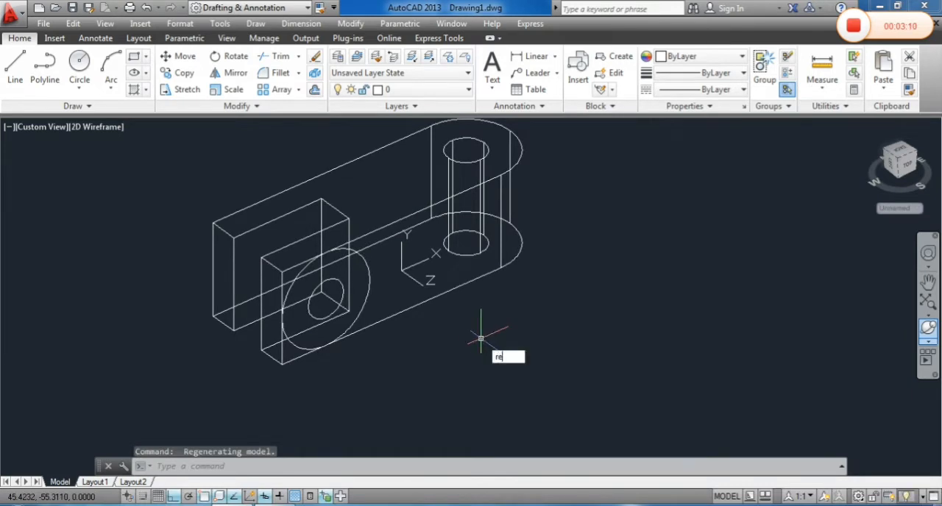
{"action": "type", "text": "c"}
{"action": "key", "text": "Return"}
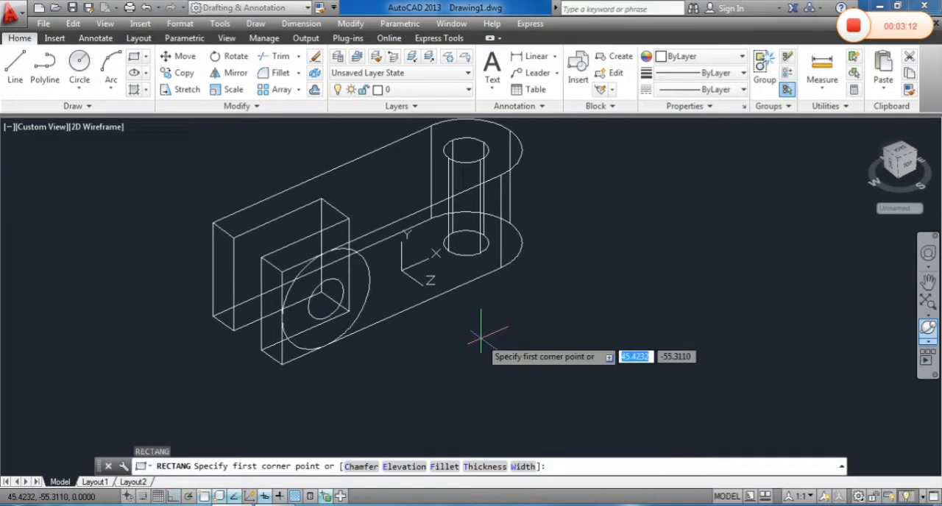
{"action": "left_click", "coordinate": [441, 405]}
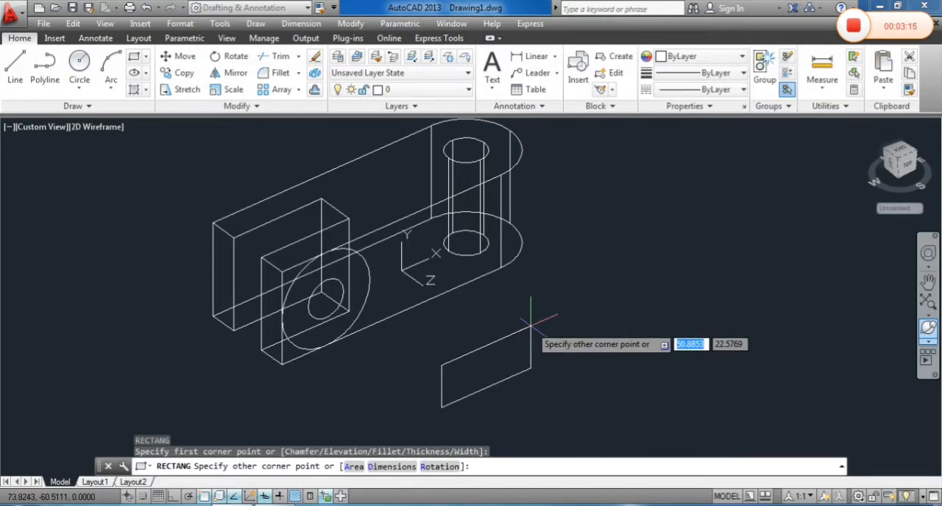
{"action": "type", "text": "50,20"}
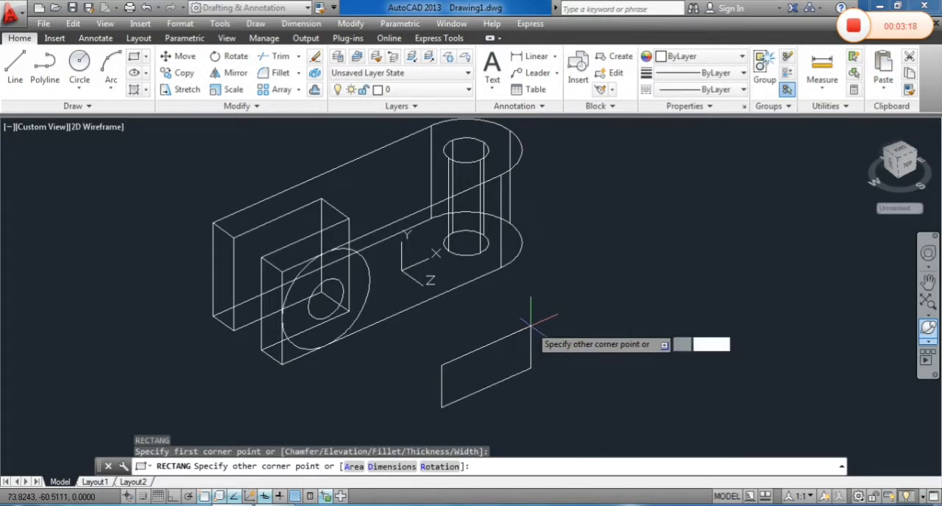
{"action": "key", "text": "Return"}
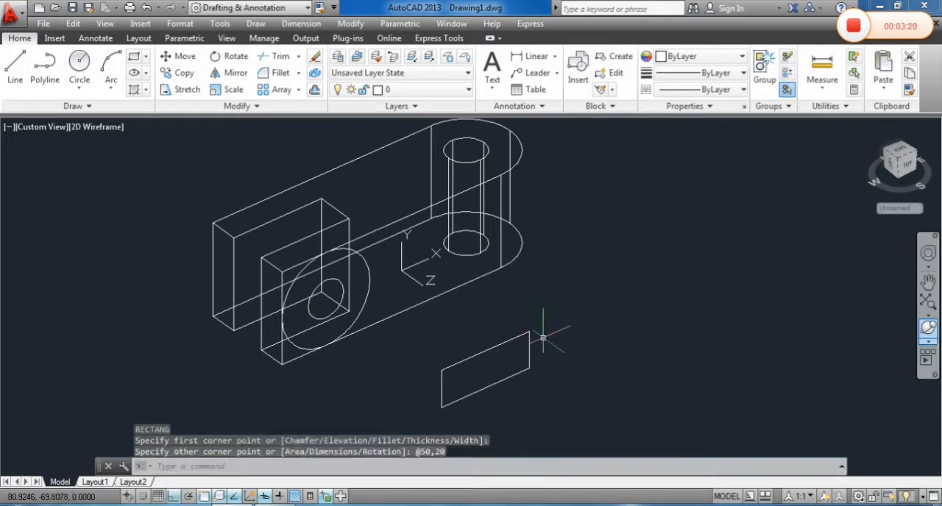
Move the rectangle by the midpoint of its short edge onto the midpoint of the vertical edge at the slotted end
{"action": "middle_click_drag", "start_coordinate": [543, 337], "coordinate": [517, 335]}
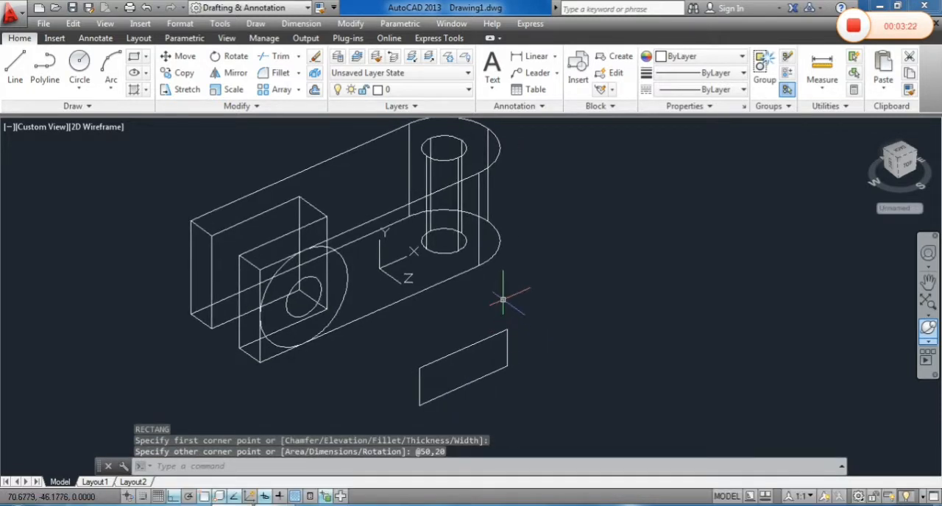
{"action": "type", "text": "m"}
{"action": "key", "text": "Return"}
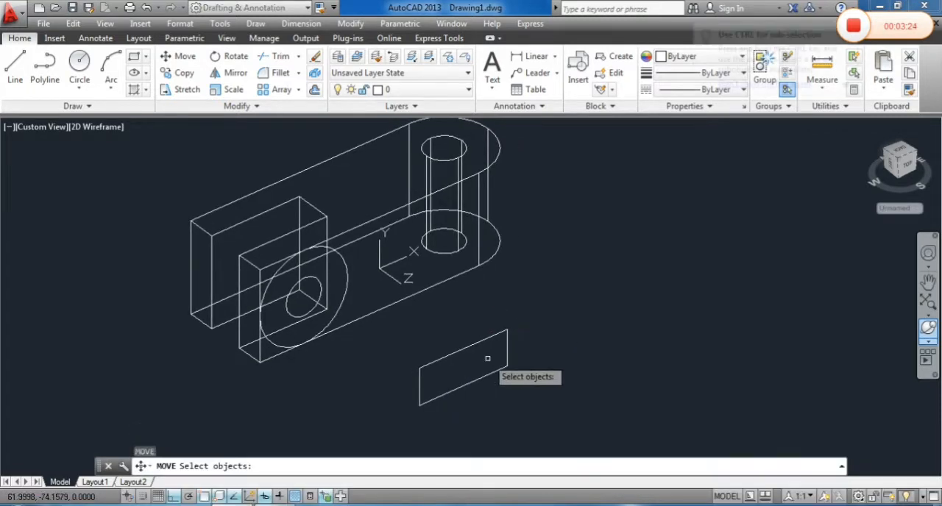
{"action": "left_click", "coordinate": [471, 346]}
{"action": "left_click", "coordinate": [454, 352]}
{"action": "key", "text": "Return"}
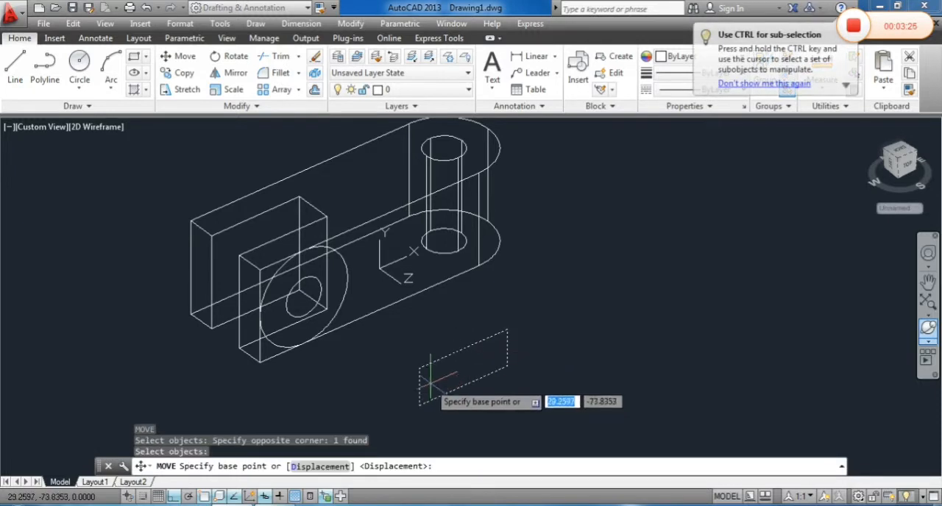
{"action": "left_click", "coordinate": [419, 386]}
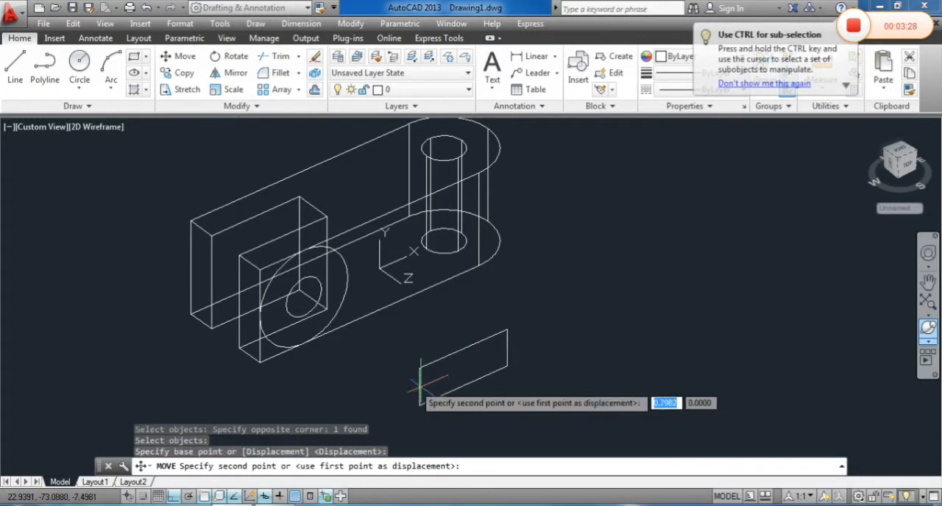
{"action": "left_click", "coordinate": [259, 317]}
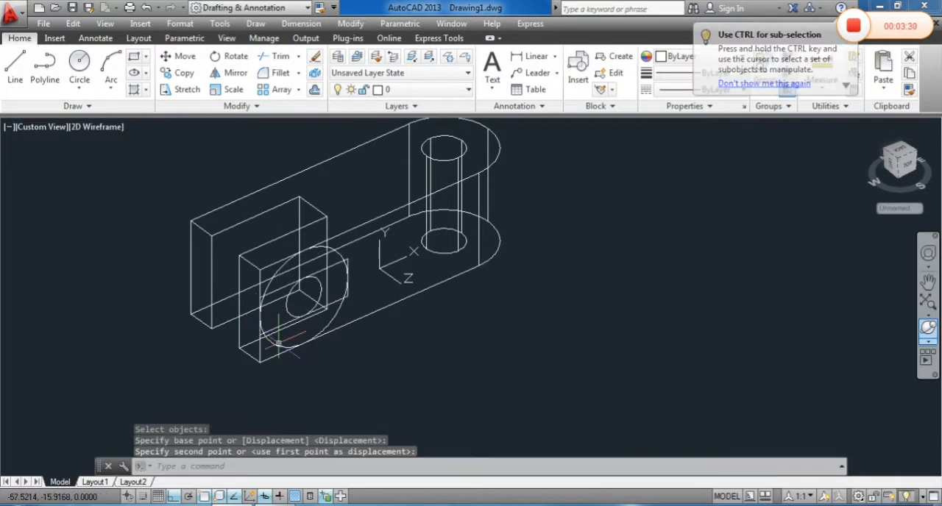
Move the rectangle 100 units along the positive X axis towards the rounded end
{"action": "key", "text": "Return"}
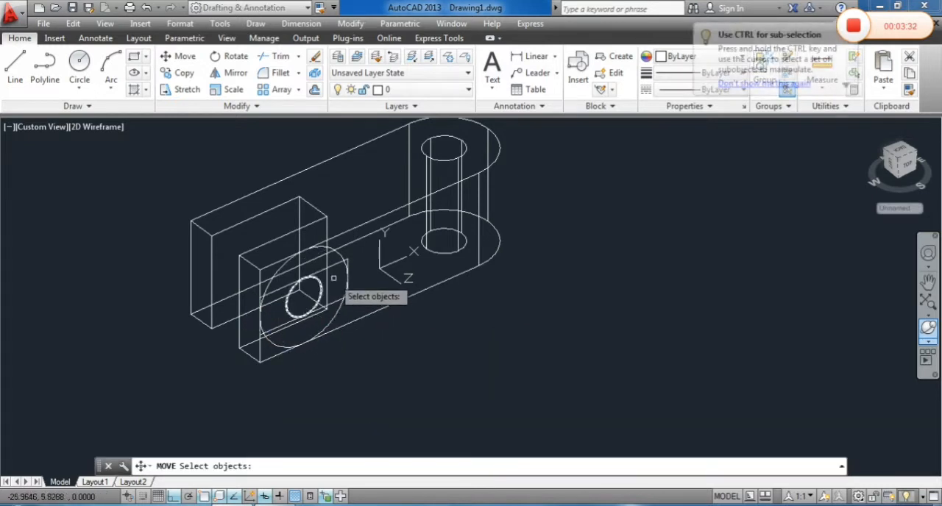
{"action": "left_click", "coordinate": [333, 269]}
{"action": "key", "text": "Return"}
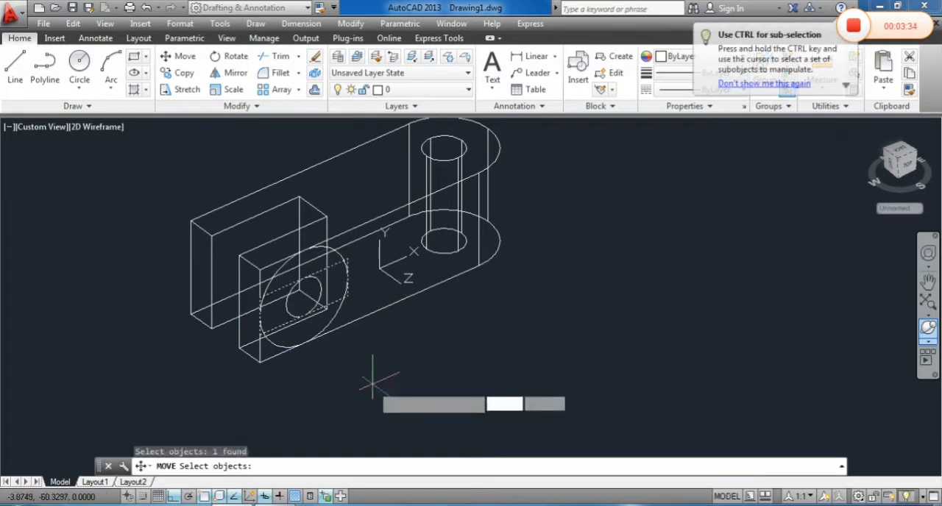
{"action": "left_click", "coordinate": [370, 390]}
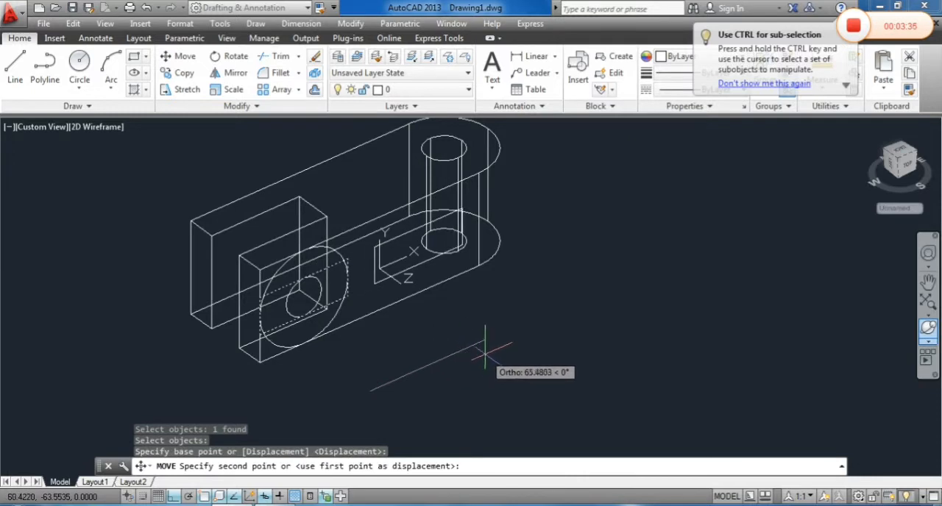
{"action": "type", "text": "100"}
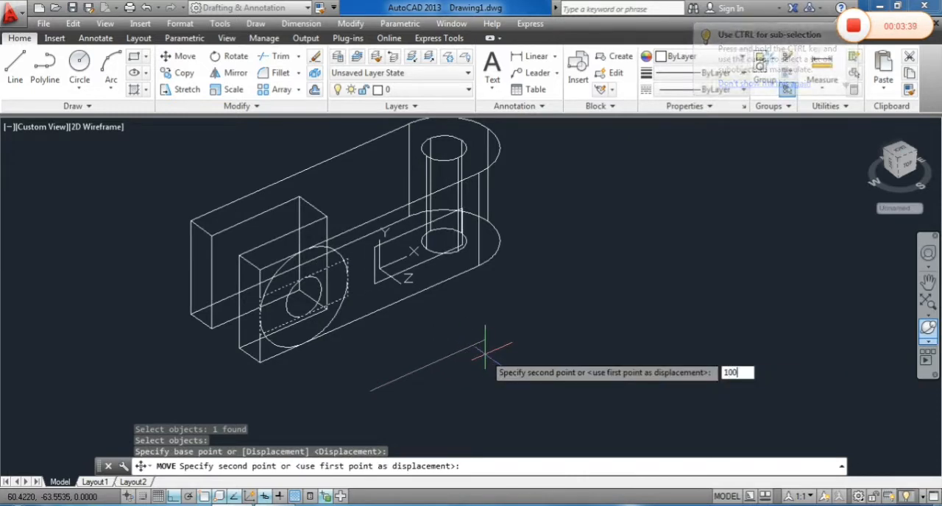
{"action": "key", "text": "Return"}
Presspull the two corner areas outside the large circle and the area inside the small circle back through both fork arms
{"action": "middle_click_drag", "start_coordinate": [566, 316], "coordinate": [587, 335]}
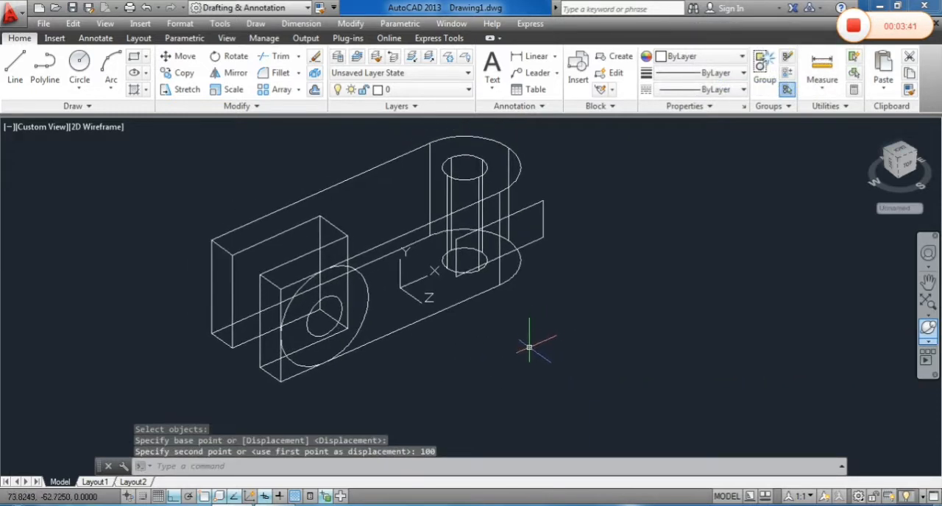
{"action": "type", "text": "P"}
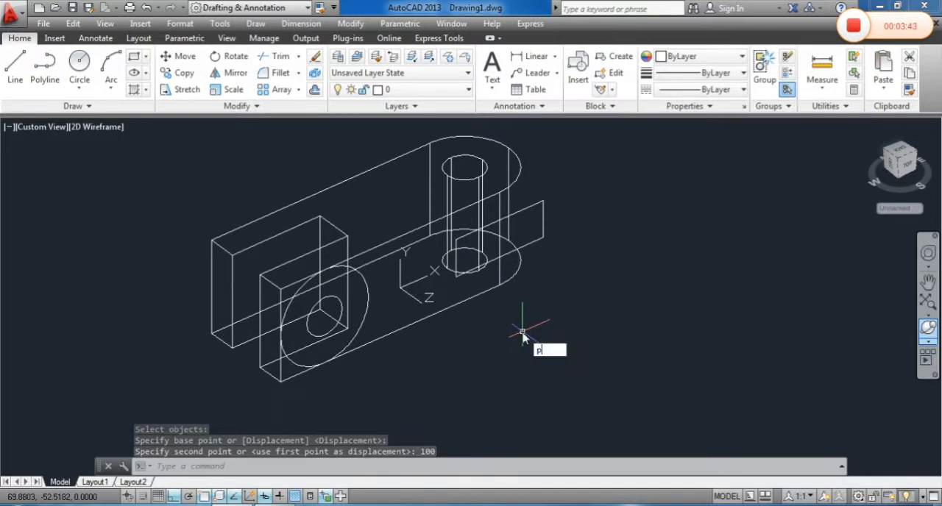
{"action": "type", "text": "RESS"}
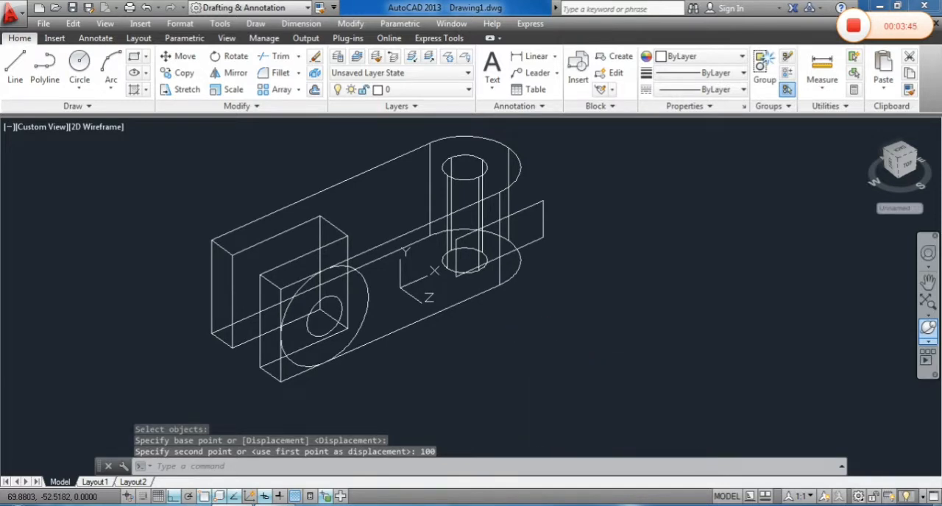
{"action": "key", "text": "Return"}
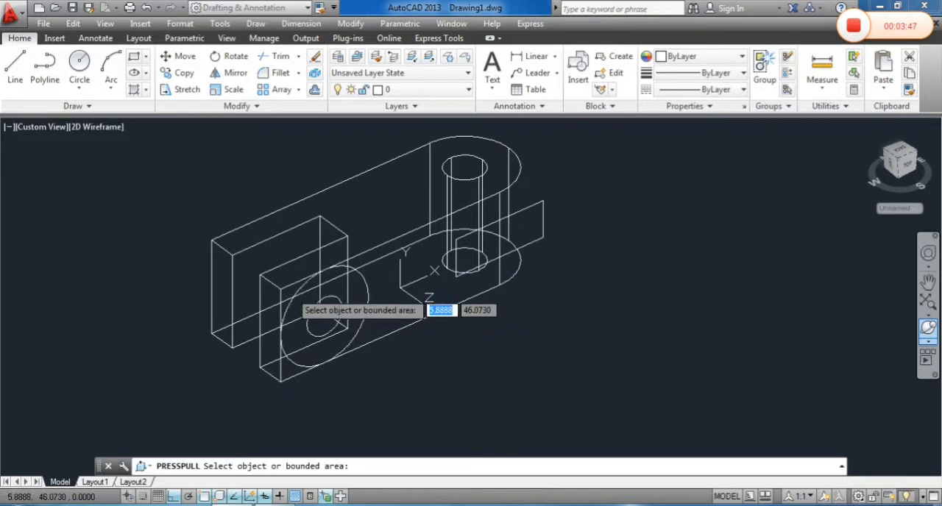
{"action": "left_click", "coordinate": [290, 292]}
{"action": "left_click", "coordinate": [221, 243]}
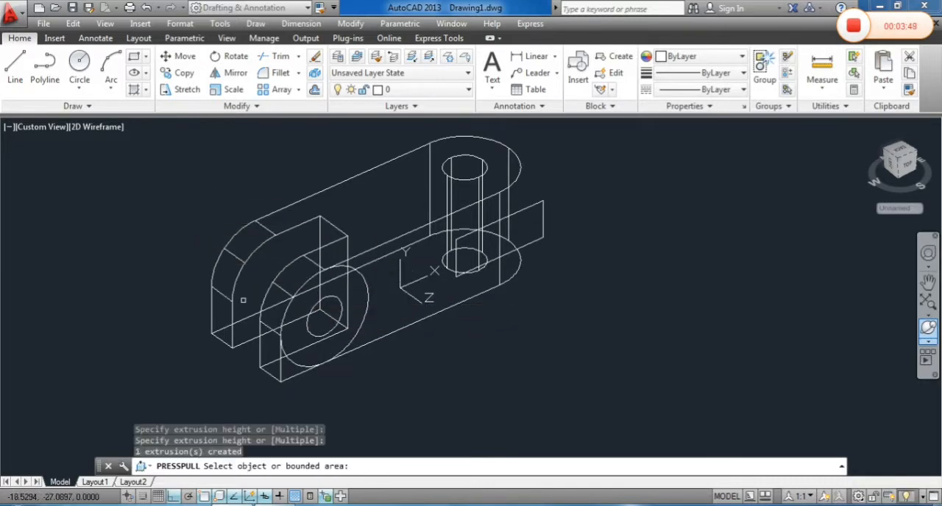
{"action": "left_click", "coordinate": [286, 368]}
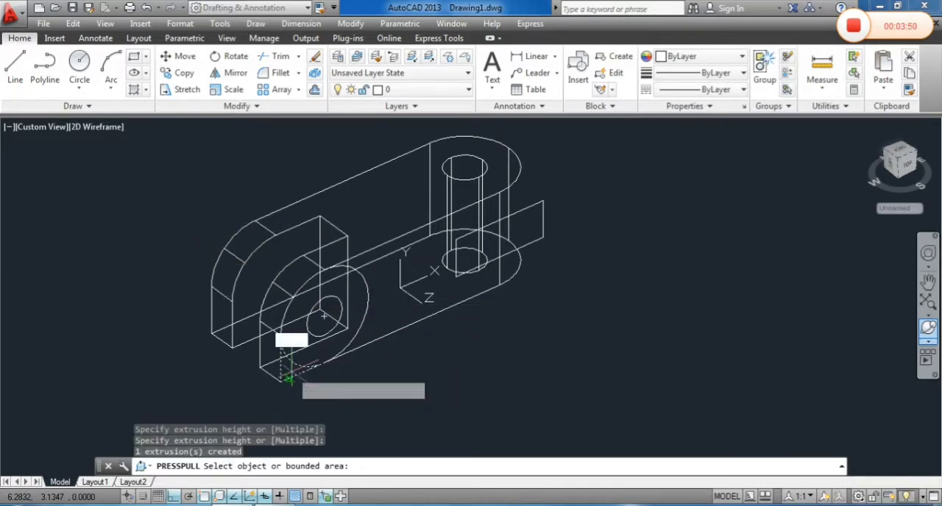
{"action": "left_click", "coordinate": [184, 315]}
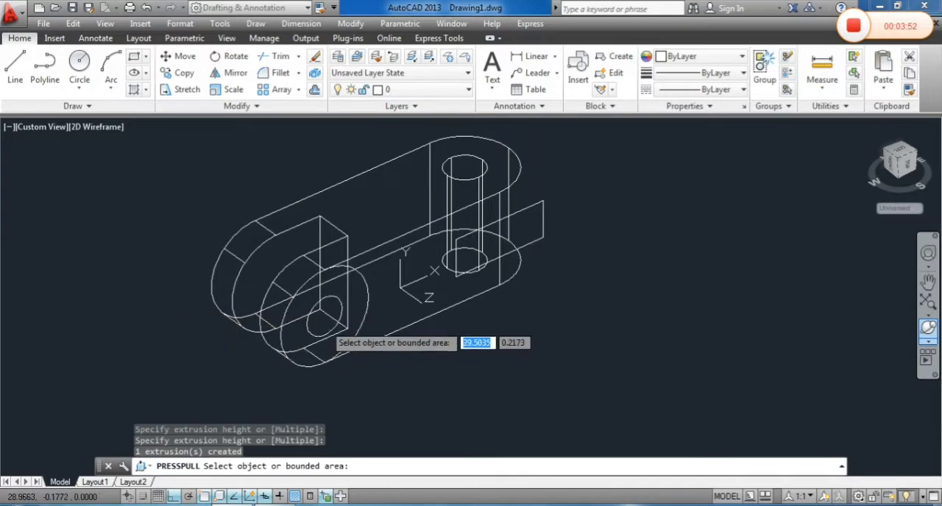
{"action": "left_click", "coordinate": [321, 321]}
{"action": "left_click", "coordinate": [309, 235]}
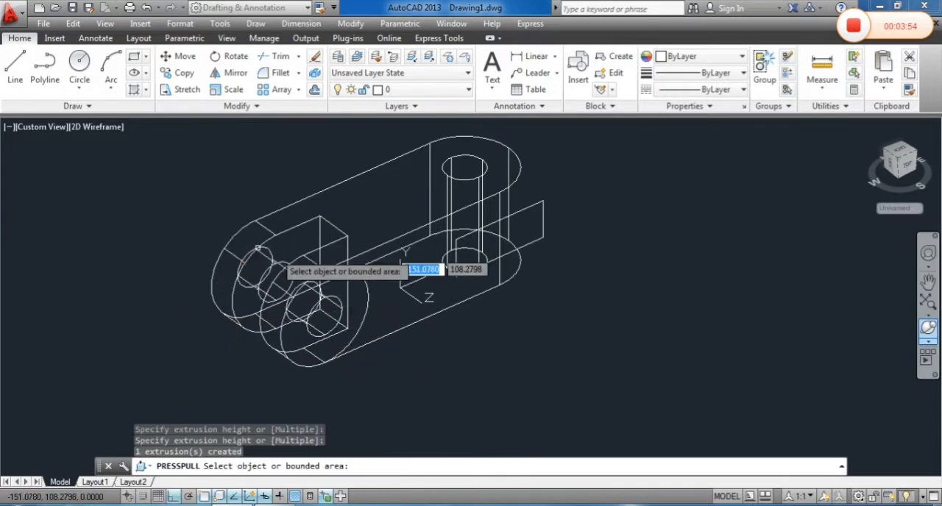
Presspull the rectangle back through the rounded end into a box extending beyond the far side of the body
{"action": "middle_click_drag", "start_coordinate": [505, 286], "coordinate": [464, 352]}
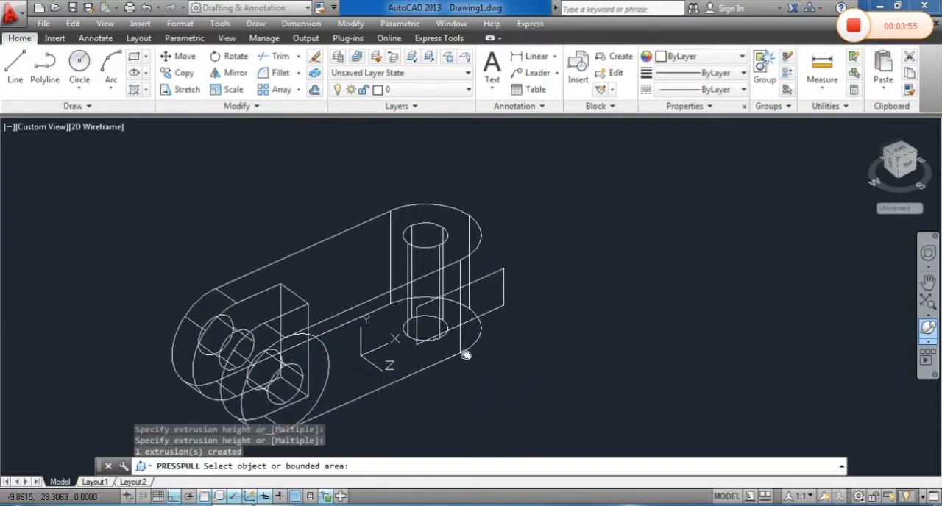
{"action": "left_click", "coordinate": [505, 288]}
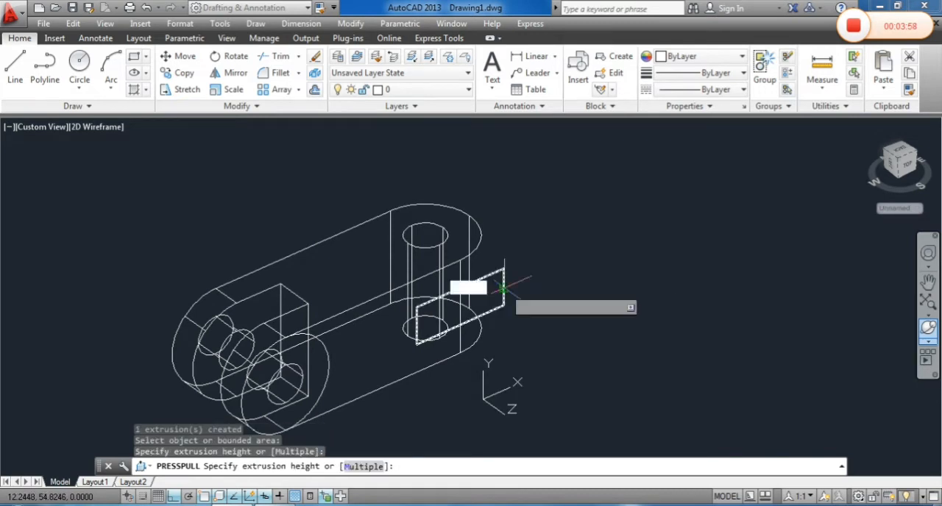
{"action": "left_click", "coordinate": [315, 178]}
{"action": "key", "text": "Return"}
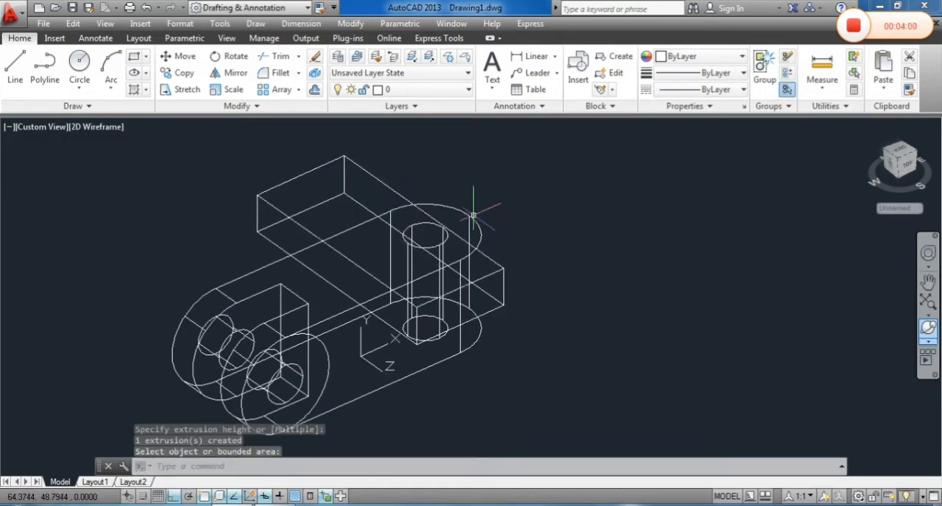
Erase the large and small construction circles on the side face at the slotted end
{"action": "middle_click_drag", "start_coordinate": [545, 225], "coordinate": [562, 231], "text": "shift"}
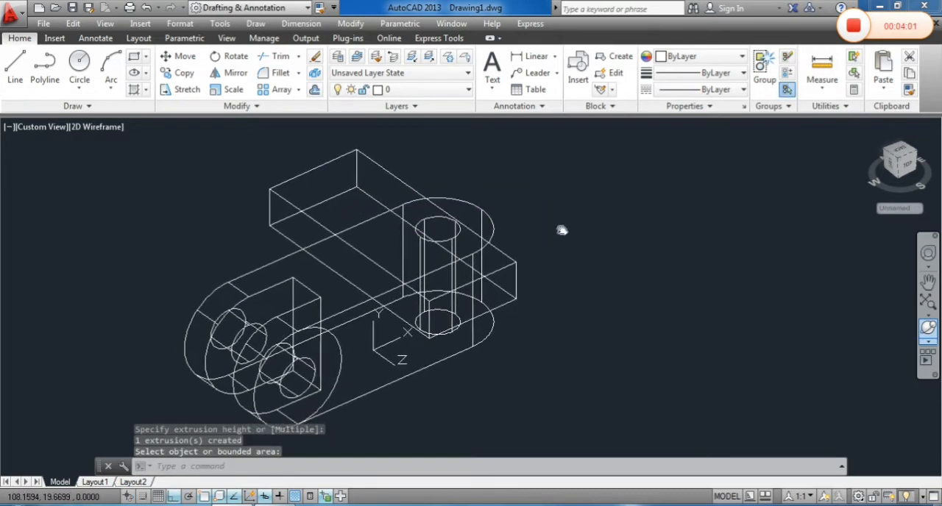
{"action": "key", "text": "Return"}
{"action": "left_click", "coordinate": [338, 372]}
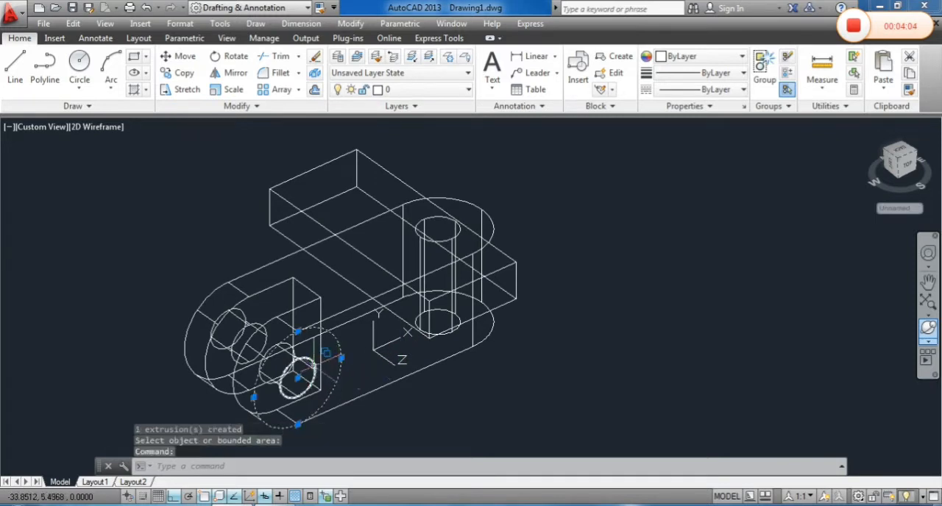
{"action": "left_click", "coordinate": [315, 368]}
{"action": "left_click", "coordinate": [361, 415]}
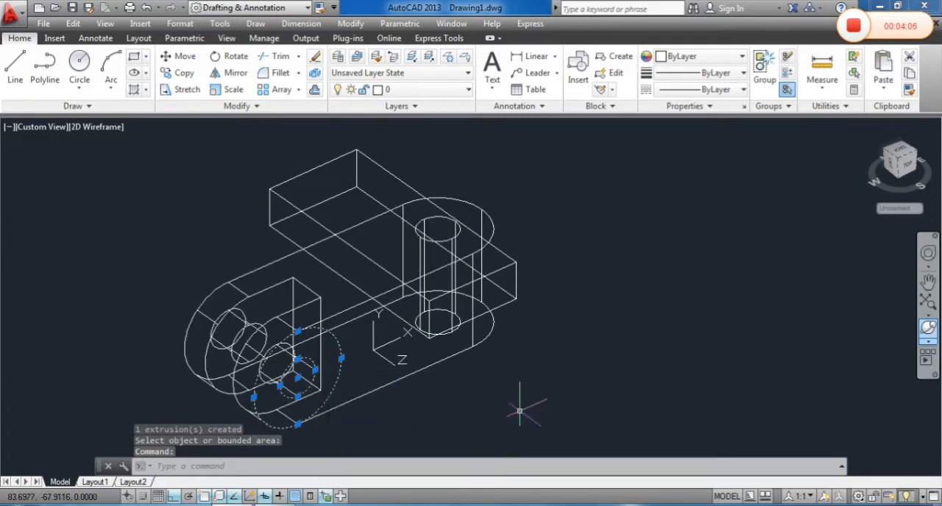
{"action": "key", "text": "Delete"}
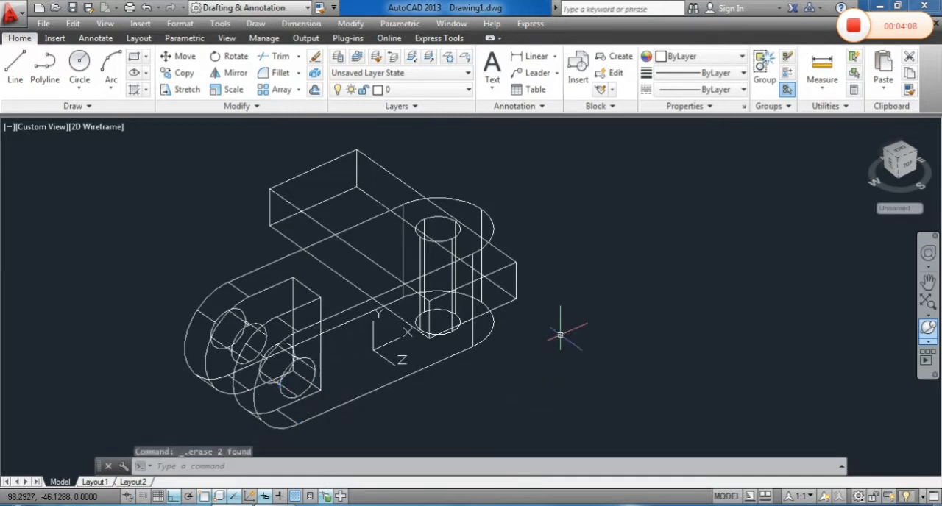
Subtract the box from the bracket body to cut the slot through the rounded end, and erase the leftover rectangle
{"action": "middle_click_drag", "start_coordinate": [577, 318], "coordinate": [599, 322]}
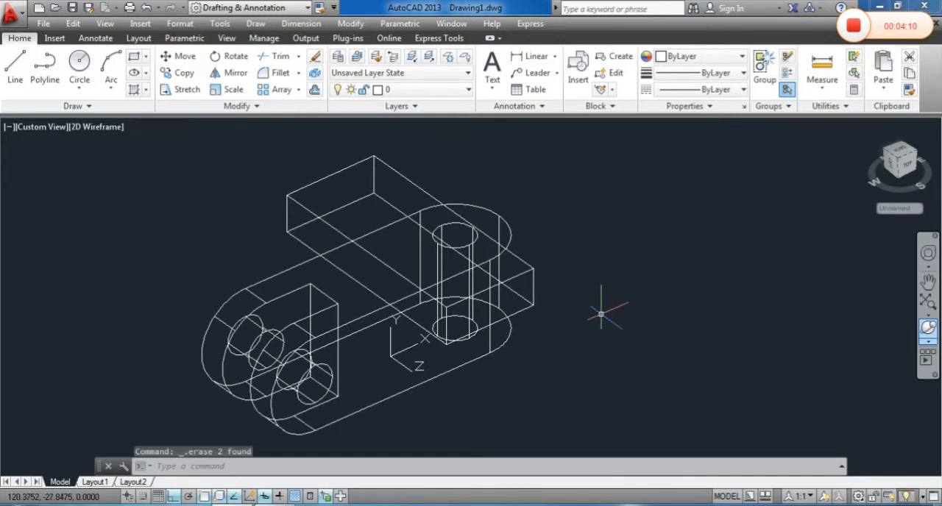
{"action": "type", "text": "SUbtract"}
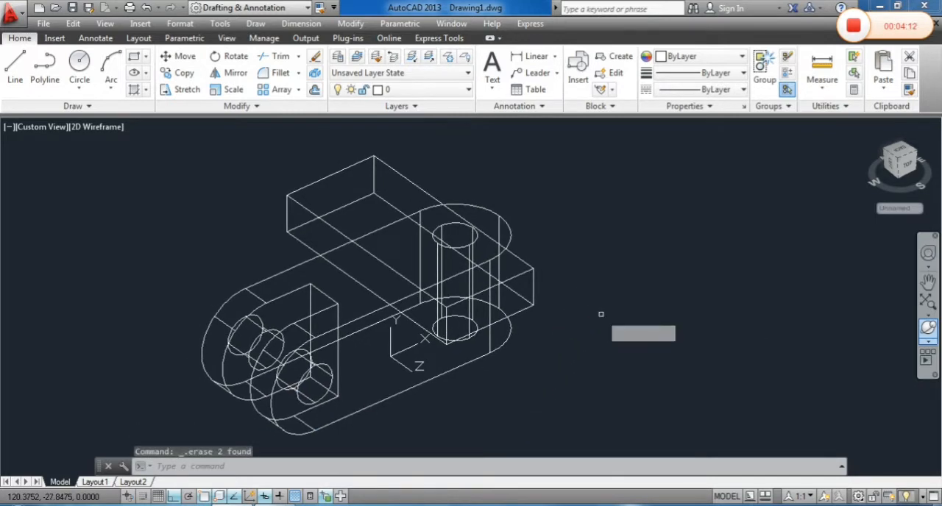
{"action": "key", "text": "Return"}
{"action": "left_click", "coordinate": [473, 365]}
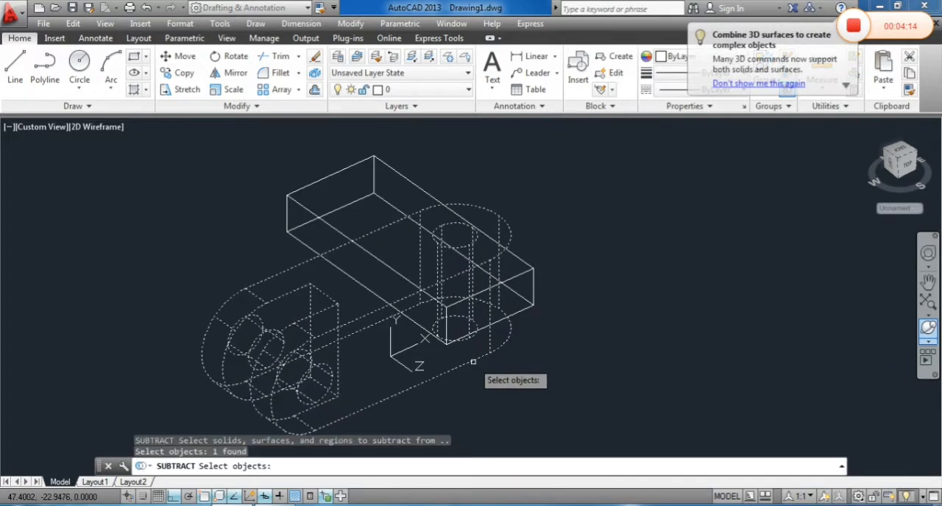
{"action": "key", "text": "Return"}
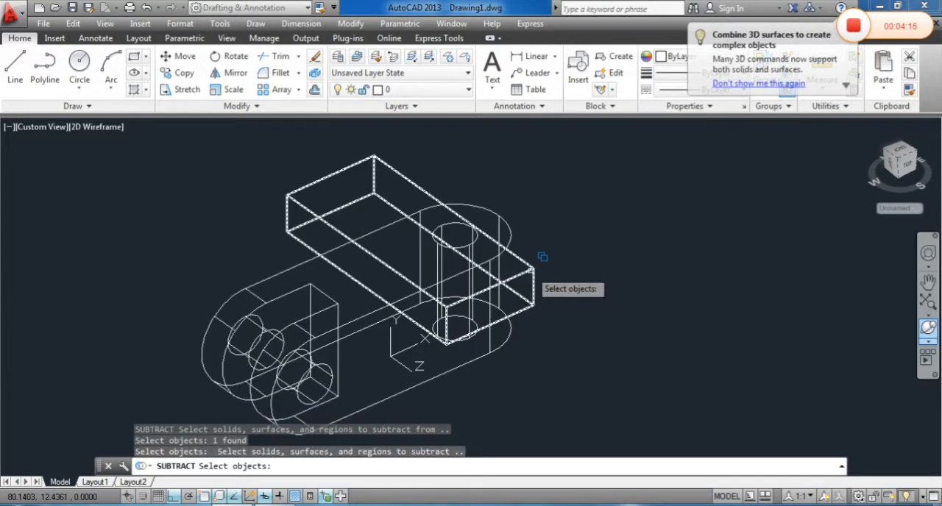
{"action": "left_click", "coordinate": [531, 271]}
{"action": "left_click", "coordinate": [563, 318]}
{"action": "key", "text": "Return"}
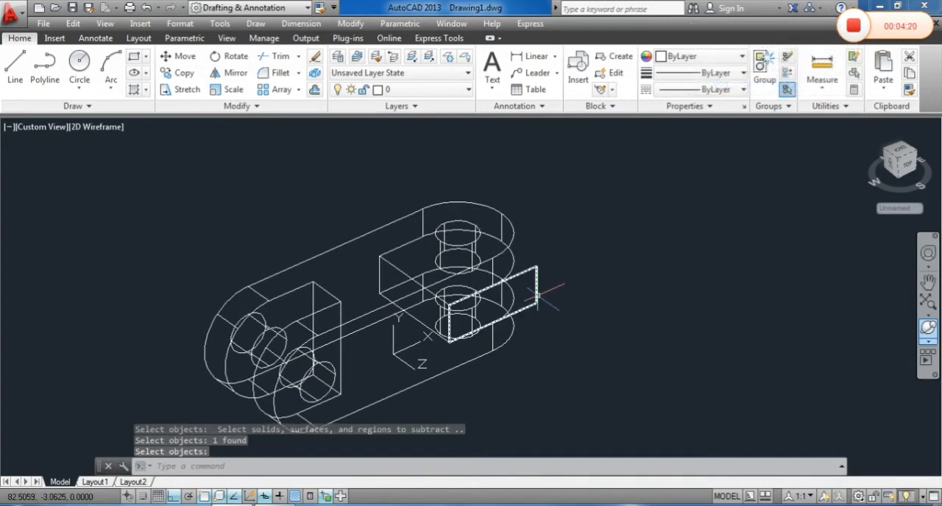
{"action": "key", "text": "Return"}
{"action": "key", "text": "Delete"}
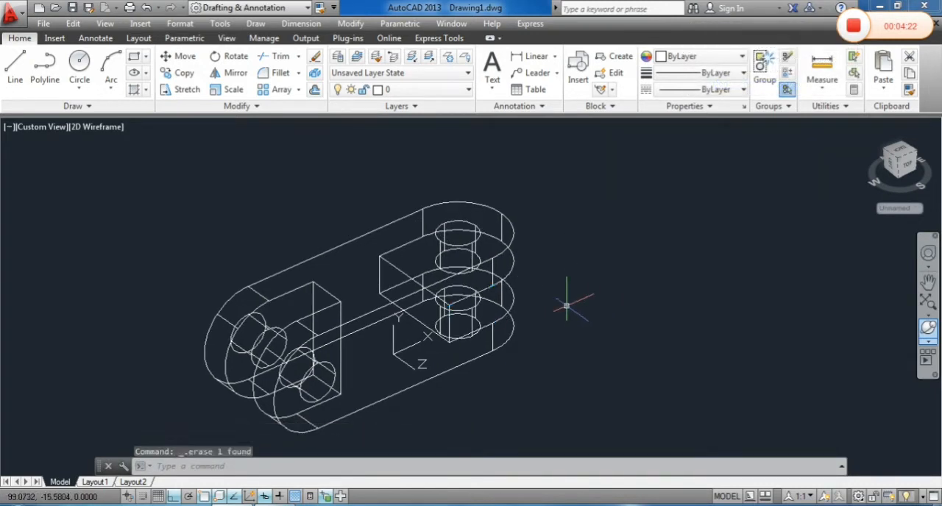
Switch the model's visual style from 2D Wireframe to Realistic
{"action": "left_click", "coordinate": [92, 128]}
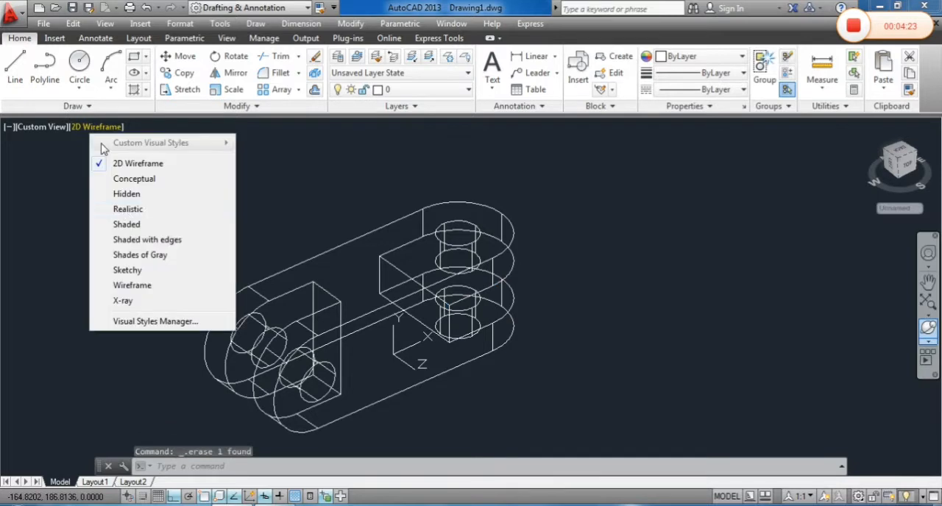
{"action": "left_click", "coordinate": [131, 210]}
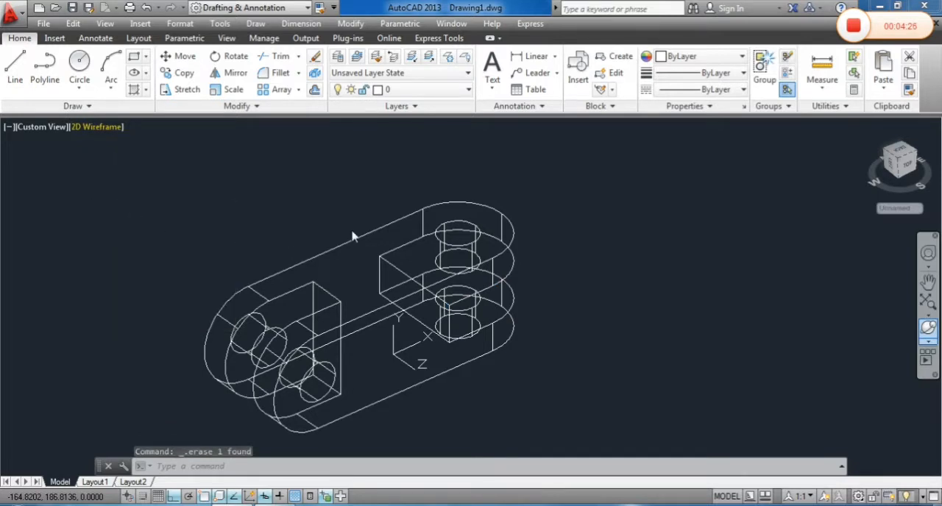
{"action": "left_click", "coordinate": [114, 127]}
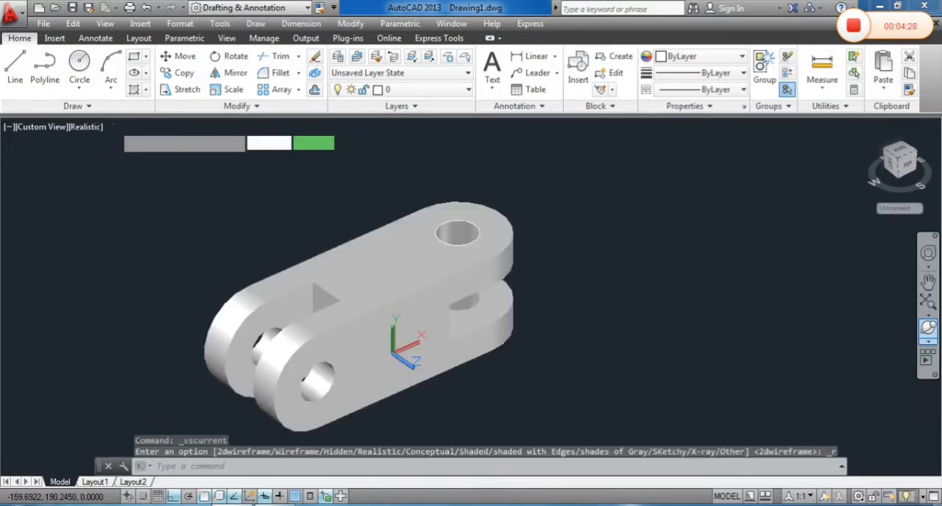
{"action": "middle_click_drag", "start_coordinate": [269, 227], "coordinate": [307, 198]}
Erase the leftover construction circle around the hole on the bracket's upper face, leaving the 3D solid in place
{"action": "scroll", "coordinate": [384, 329], "scroll_direction": "up", "scroll_amount": 2}
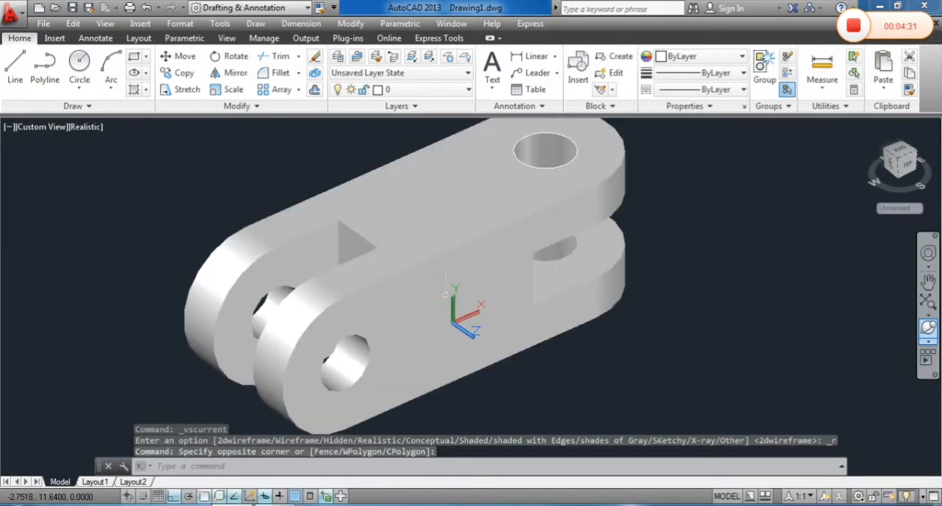
{"action": "left_click", "coordinate": [549, 161]}
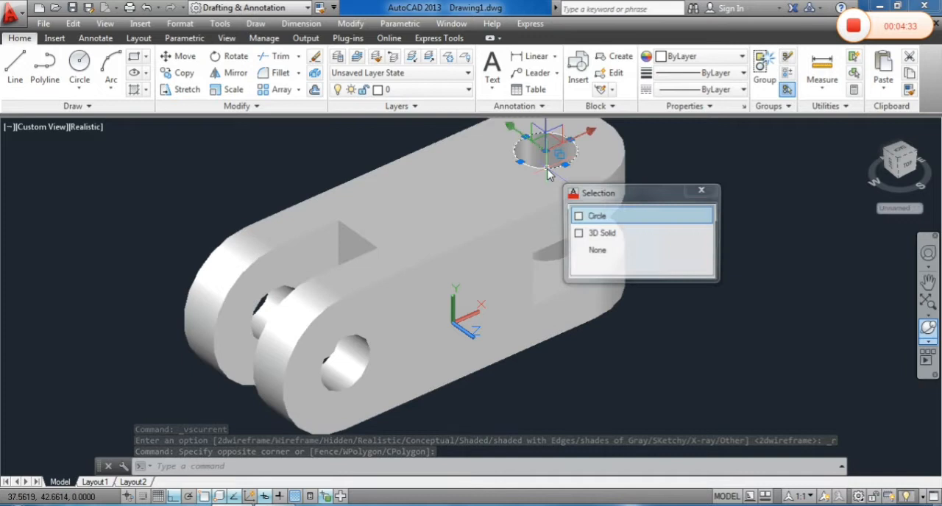
{"action": "left_click", "coordinate": [585, 217]}
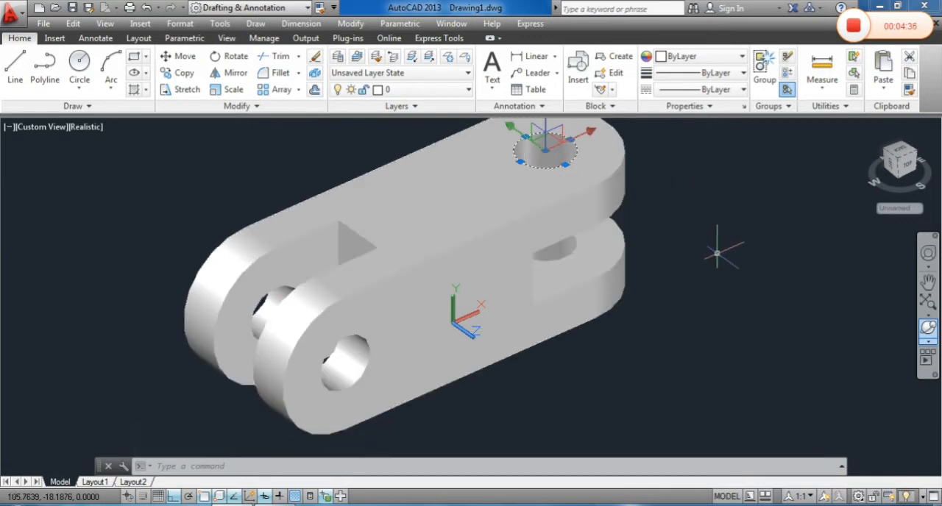
{"action": "key", "text": "Delete"}
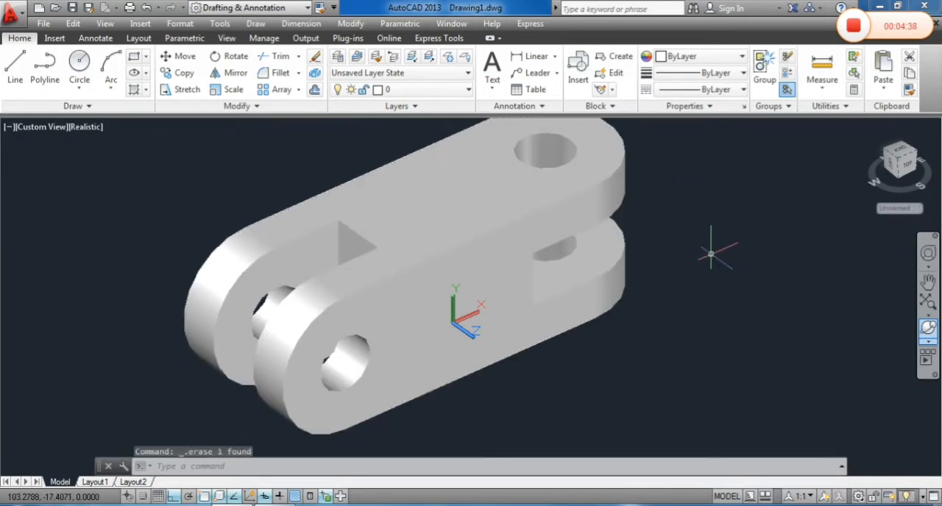
Rotate the bracket with Free Orbit to examine its slots and through holes from other sides
{"action": "scroll", "coordinate": [683, 256], "scroll_direction": "down", "scroll_amount": 4}
{"action": "middle_click_drag", "start_coordinate": [658, 263], "coordinate": [599, 273]}
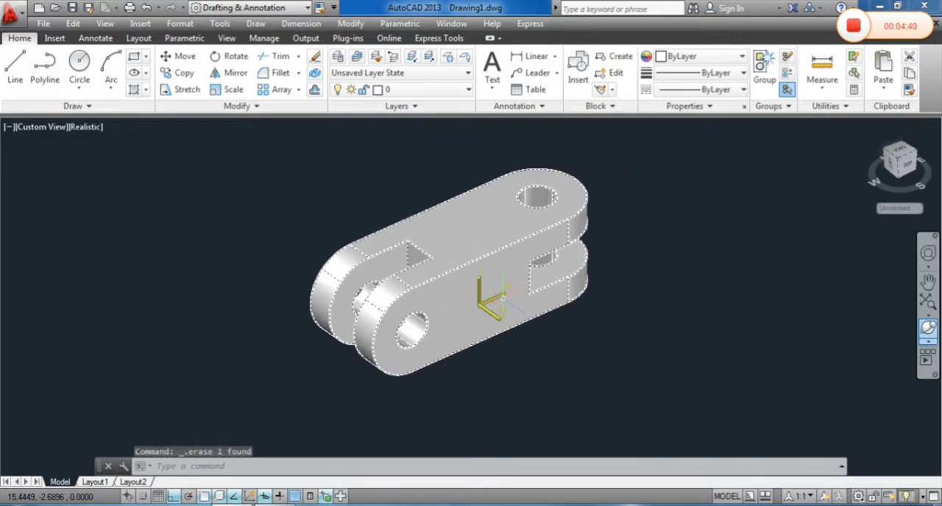
{"action": "scroll", "coordinate": [504, 298], "scroll_direction": "up", "scroll_amount": 3}
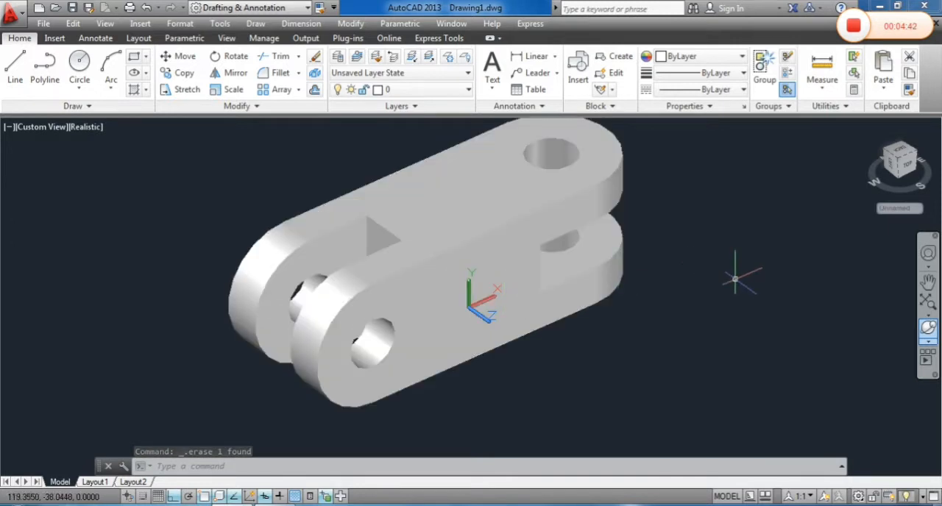
{"action": "left_click", "coordinate": [928, 329]}
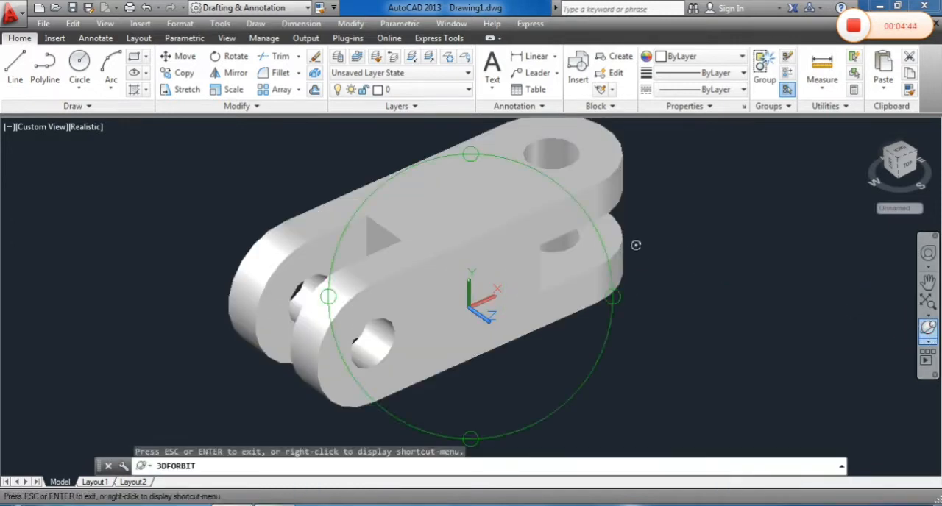
{"action": "left_click_drag", "start_coordinate": [635, 246], "coordinate": [634, 415]}
{"action": "right_click", "coordinate": [817, 190]}
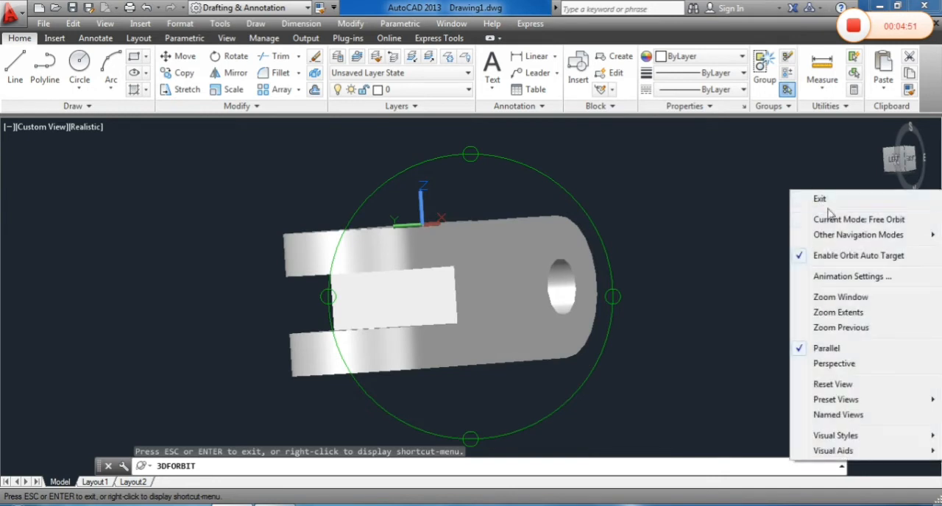
{"action": "left_click", "coordinate": [823, 198]}
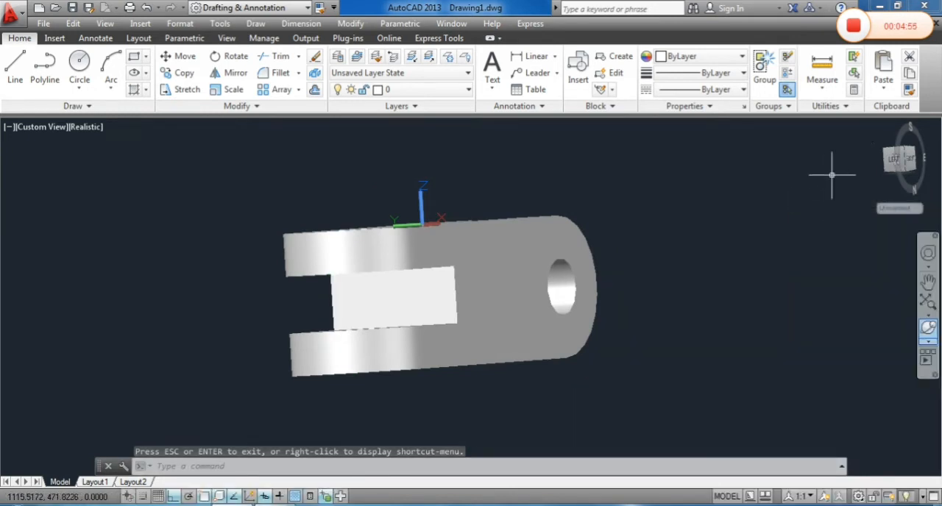
Return the bracket to the home view and frame it at a closer zoom
{"action": "left_click", "coordinate": [868, 132]}
{"action": "middle_click_drag", "start_coordinate": [656, 278], "coordinate": [622, 274]}
{"action": "scroll", "coordinate": [649, 244], "scroll_direction": "up", "scroll_amount": 2}
{"action": "left_click_drag", "start_coordinate": [622, 274], "coordinate": [604, 260]}
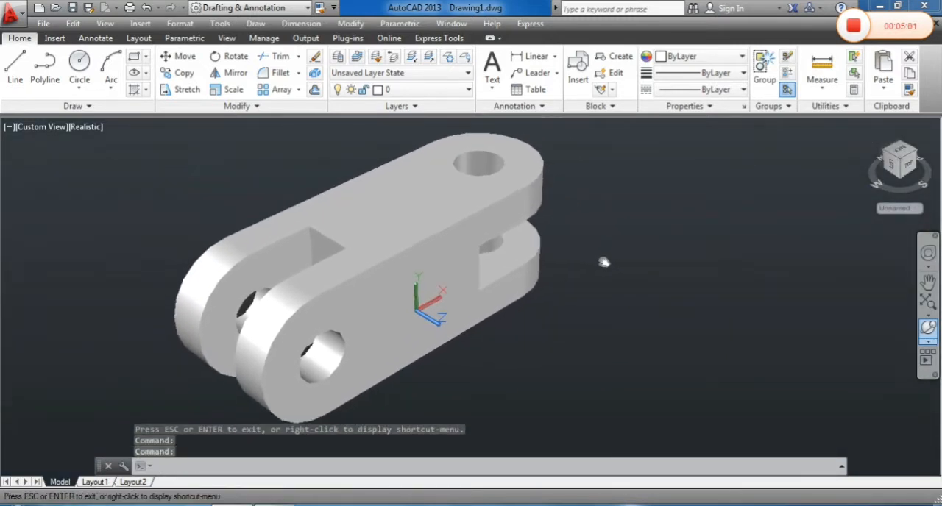
{"action": "key", "text": "Escape"}
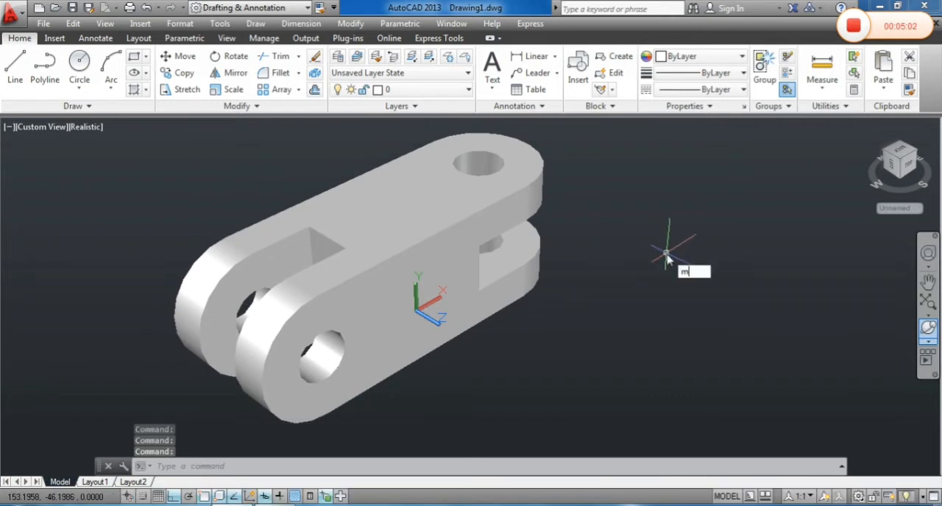
Open the Materials Browser and browse the Metallic Paint materials in the Autodesk Library
{"action": "type", "text": "mat"}
{"action": "key", "text": "Return"}
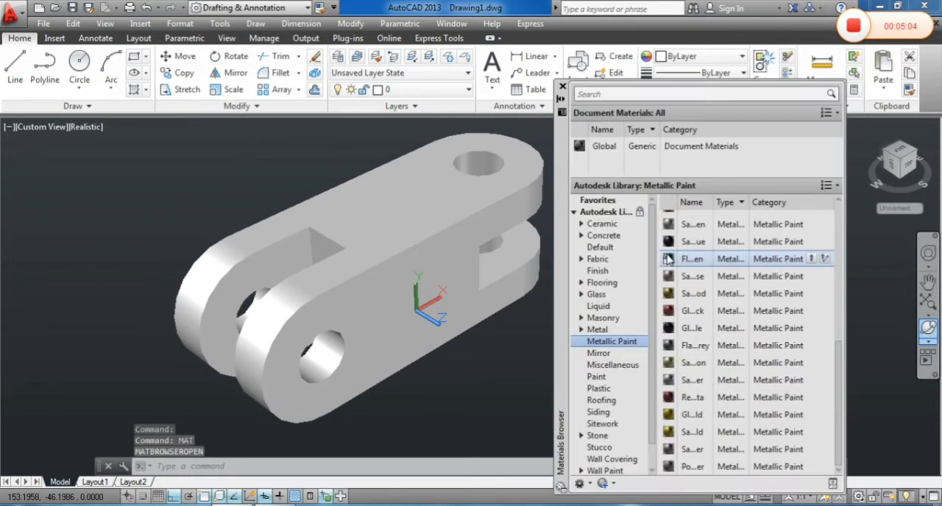
{"action": "left_click", "coordinate": [602, 330]}
{"action": "left_click", "coordinate": [614, 344]}
{"action": "scroll", "coordinate": [724, 372], "scroll_direction": "down", "scroll_amount": 5}
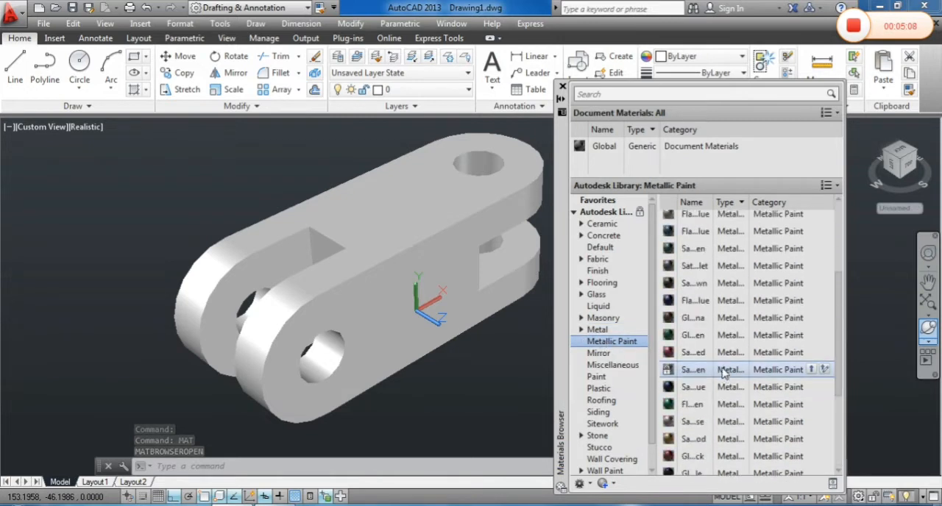
{"action": "scroll", "coordinate": [723, 373], "scroll_direction": "down", "scroll_amount": 1}
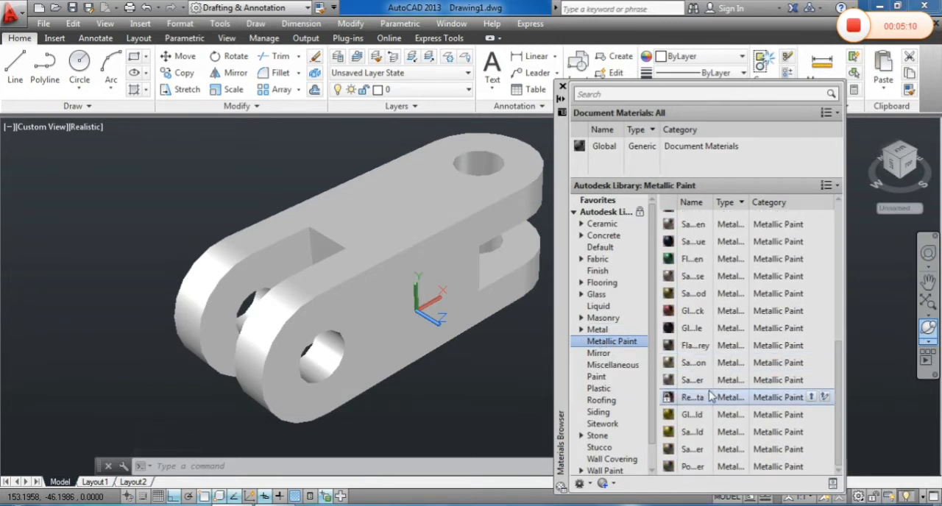
Try a dark red and a gold-brown Metallic Paint material on the bracket
{"action": "left_click_drag", "start_coordinate": [475, 298], "coordinate": [474, 294]}
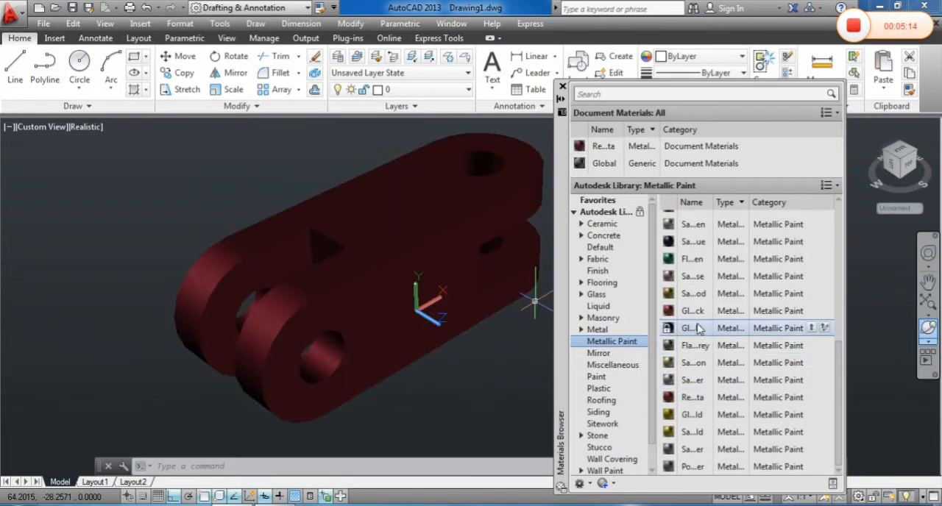
{"action": "left_click_drag", "start_coordinate": [460, 270], "coordinate": [460, 271]}
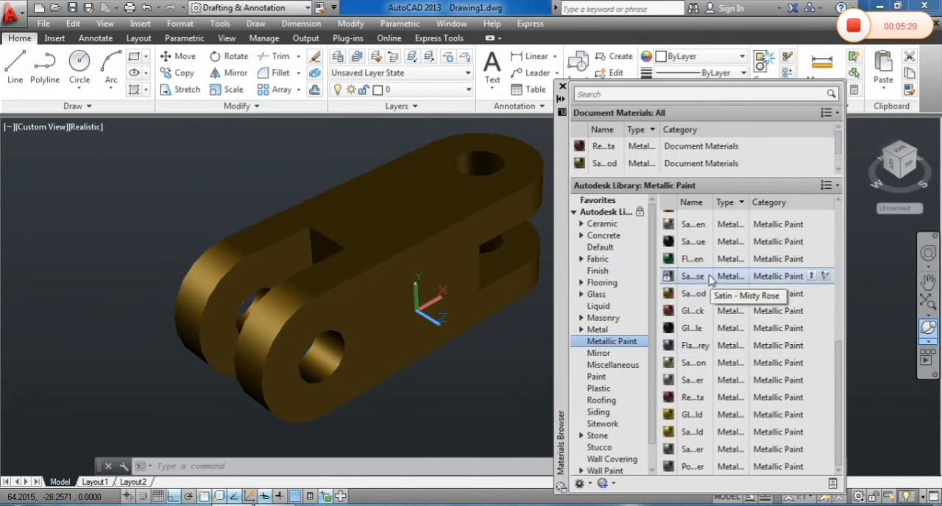
Apply the bright red Metallic Paint material listed as "Sa...ed" to the bracket and close the Materials Browser
{"action": "scroll", "coordinate": [718, 372], "scroll_direction": "up", "scroll_amount": 1}
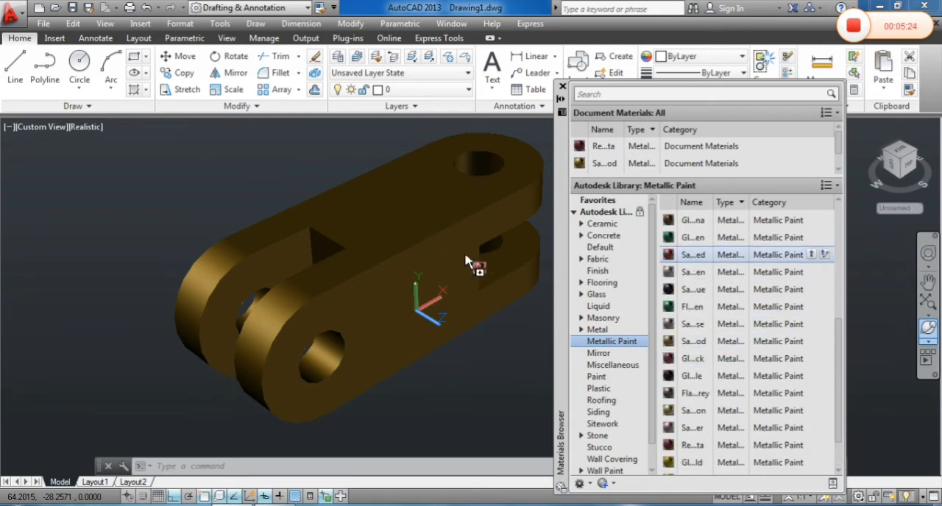
{"action": "left_click_drag", "start_coordinate": [465, 261], "coordinate": [467, 262]}
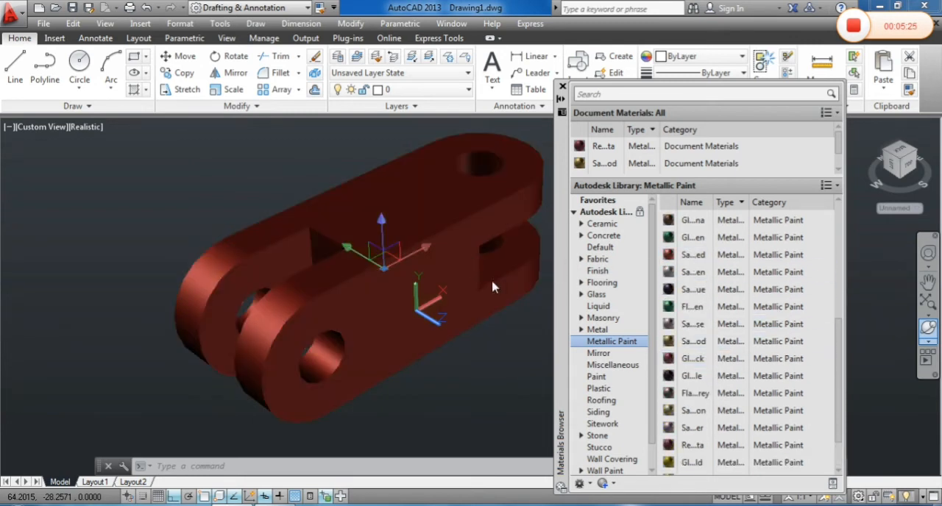
{"action": "left_click", "coordinate": [563, 87]}
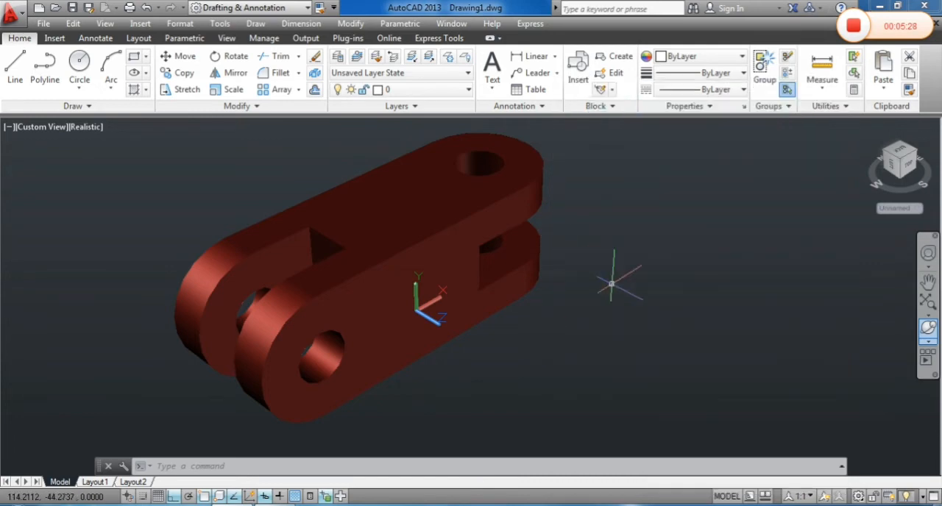
Spin the red bracket with Continuous Orbit to examine it from all sides, and exit the orbit
{"action": "middle_click_drag", "start_coordinate": [618, 286], "coordinate": [648, 292]}
{"action": "scroll", "coordinate": [487, 302], "scroll_direction": "up", "scroll_amount": 2}
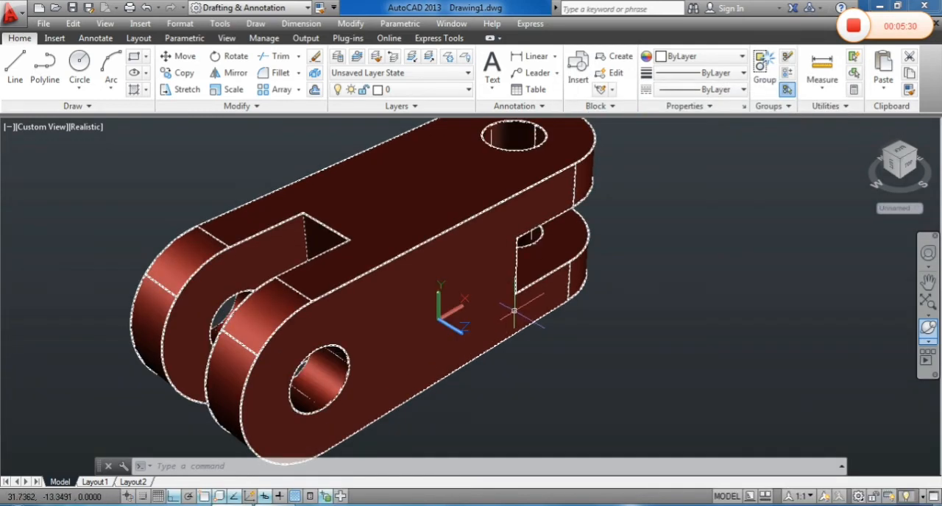
{"action": "scroll", "coordinate": [718, 263], "scroll_direction": "down", "scroll_amount": 2}
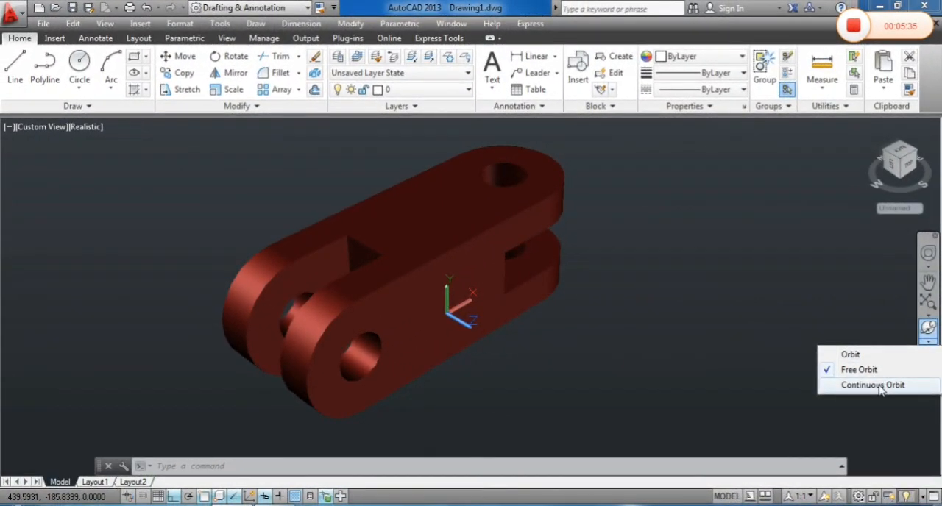
{"action": "left_click", "coordinate": [881, 390]}
{"action": "left_click_drag", "start_coordinate": [431, 311], "coordinate": [451, 284]}
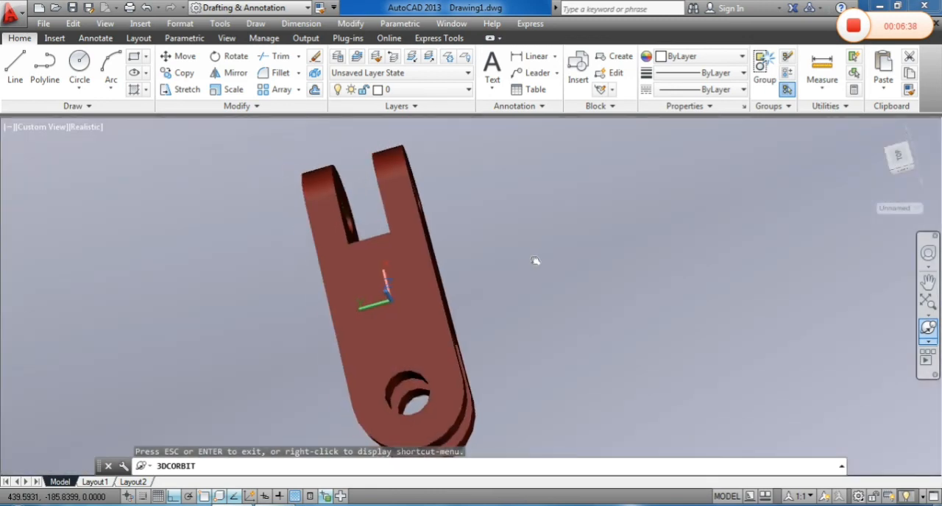
{"action": "right_click", "coordinate": [552, 234]}
{"action": "left_click", "coordinate": [571, 244]}
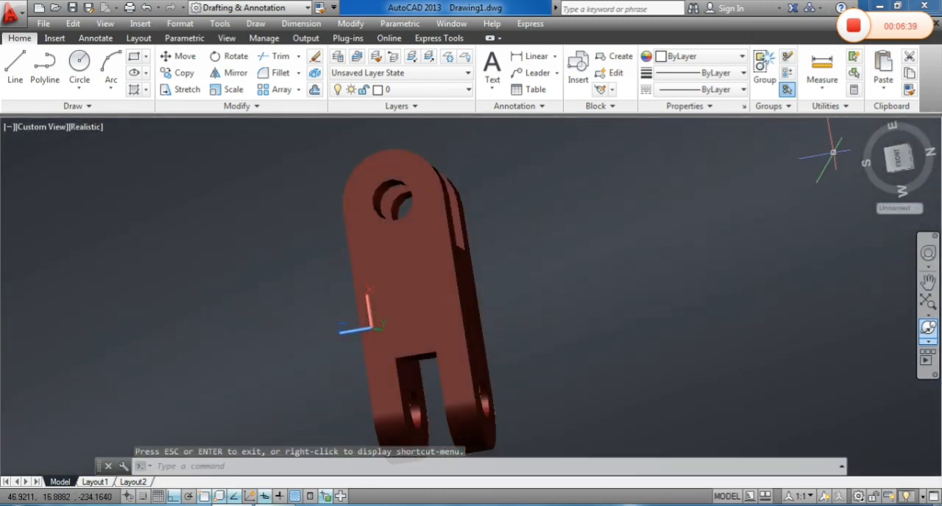
{"action": "left_click", "coordinate": [860, 124]}
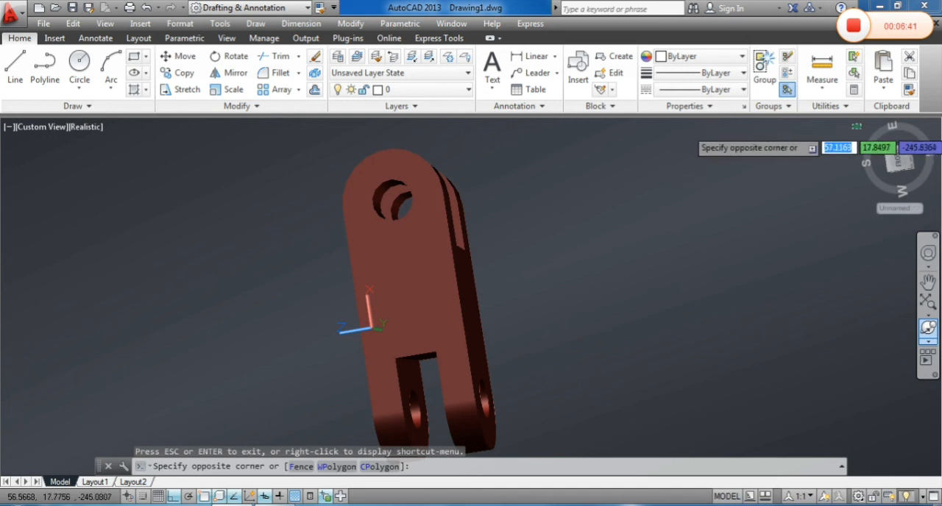
{"action": "left_click", "coordinate": [850, 130]}
{"action": "left_click", "coordinate": [851, 128]}
{"action": "left_click", "coordinate": [841, 144]}
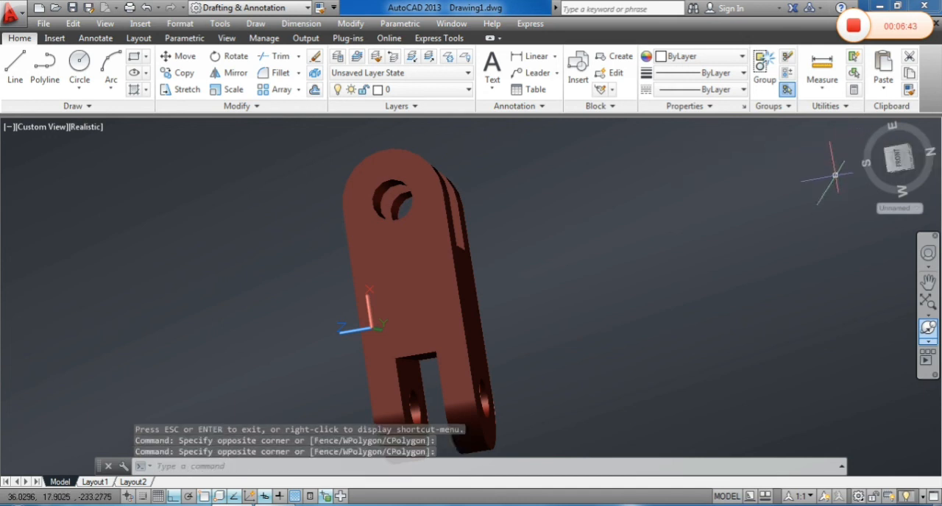
Set the viewport to the SW Isometric view of the bracket
{"action": "scroll", "coordinate": [823, 254], "scroll_direction": "down", "scroll_amount": 5}
{"action": "scroll", "coordinate": [504, 290], "scroll_direction": "up", "scroll_amount": 2}
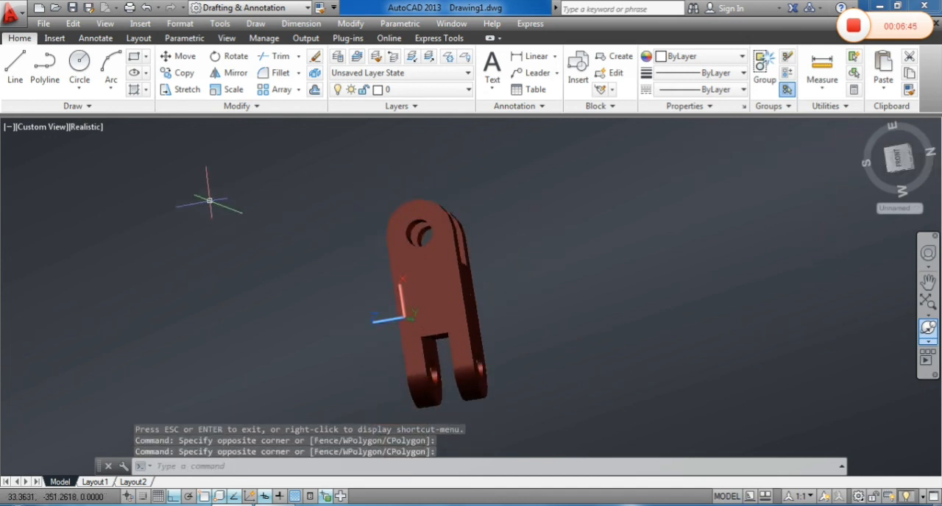
{"action": "left_click", "coordinate": [49, 128]}
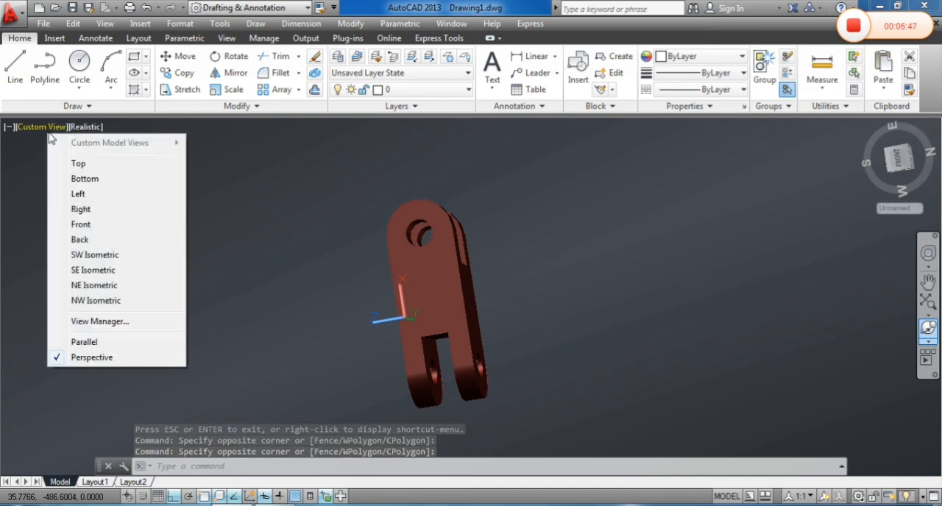
{"action": "left_click", "coordinate": [93, 255]}
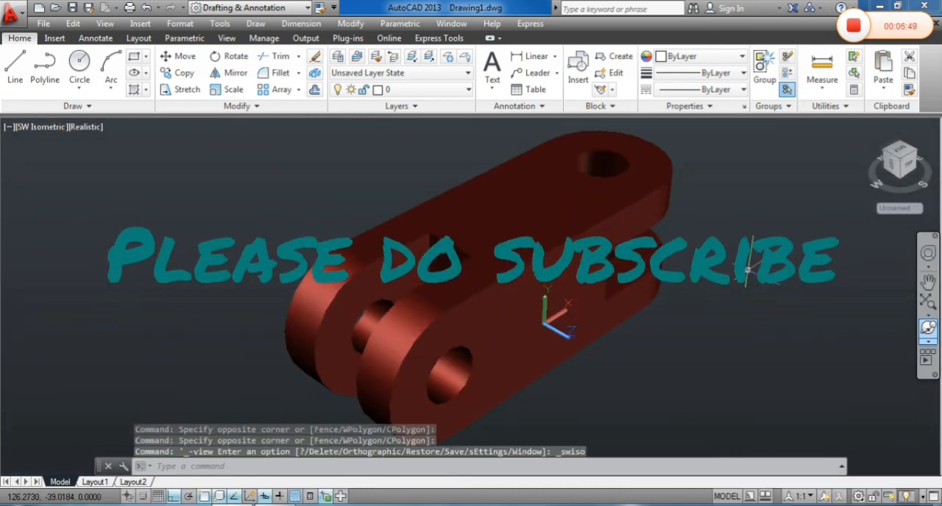